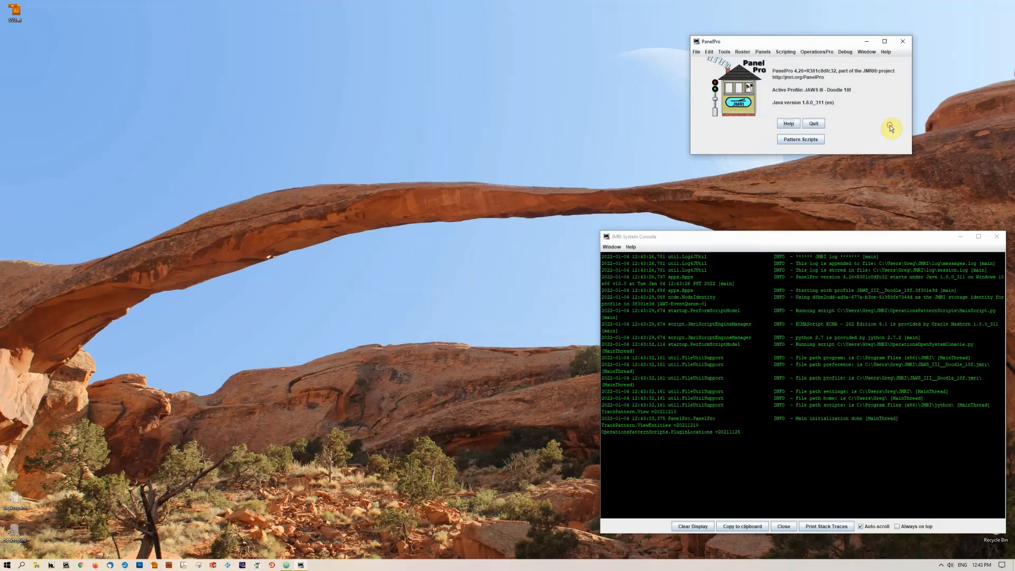
- Open the Pattern Scripts window and reposition it slightly on the desktop
{"action": "left_click", "coordinate": [795, 140]}
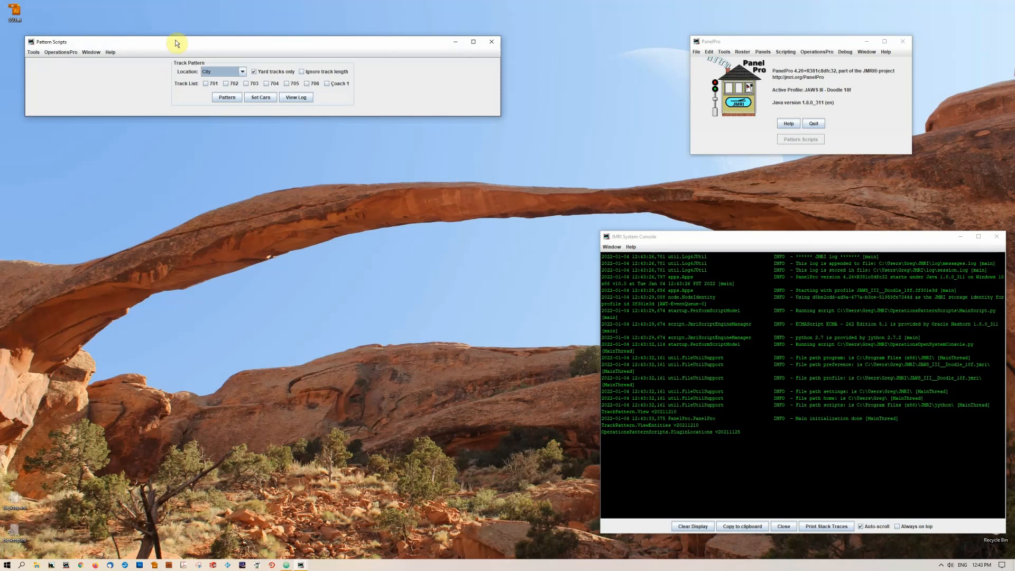
{"action": "mouse_move", "coordinate": [175, 41]}
{"action": "left_mouse_down"}
{"action": "mouse_move", "coordinate": [164, 39]}
{"action": "mouse_move", "coordinate": [172, 38]}
{"action": "left_mouse_up"}
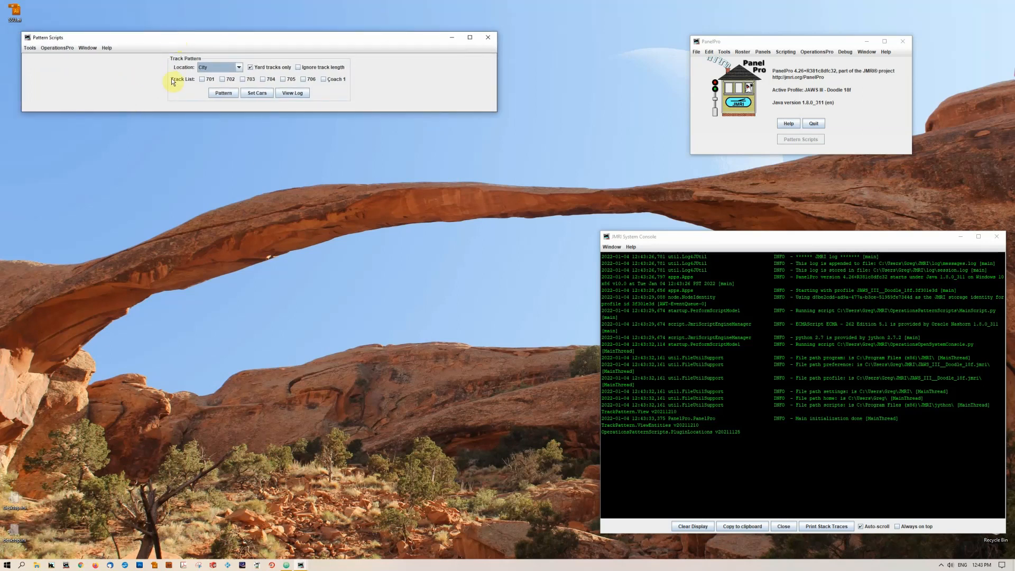
- Review the track lists of the Downtown and Northton locations, and return the location to City
{"action": "left_click", "coordinate": [221, 71]}
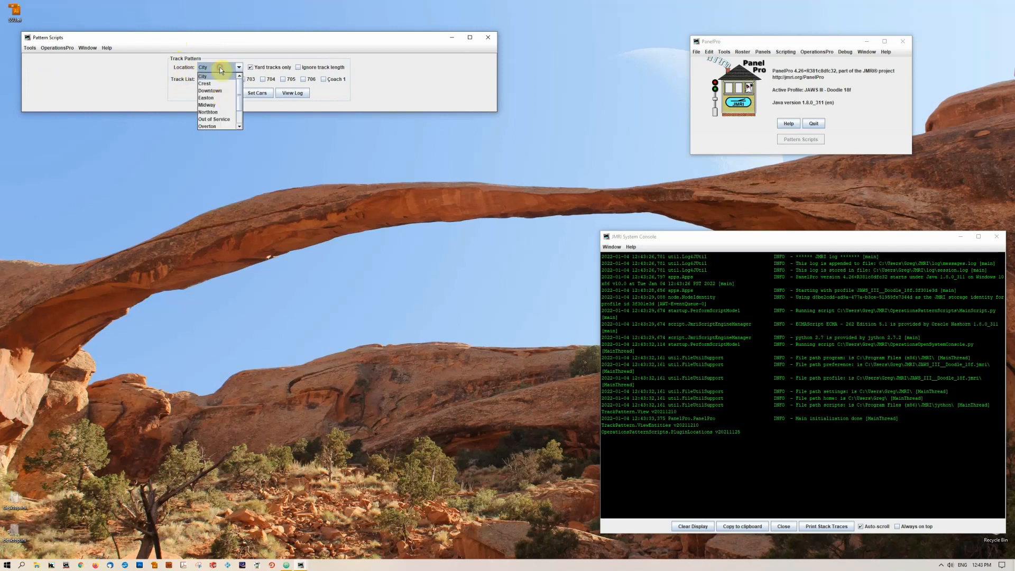
{"action": "left_click", "coordinate": [217, 94]}
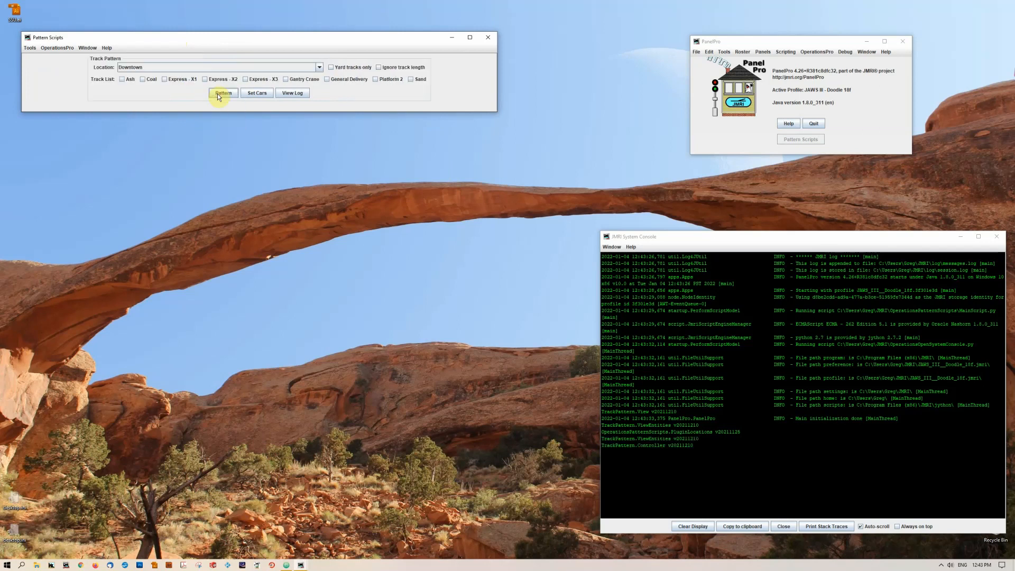
{"action": "left_click", "coordinate": [195, 66]}
{"action": "left_click", "coordinate": [177, 100]}
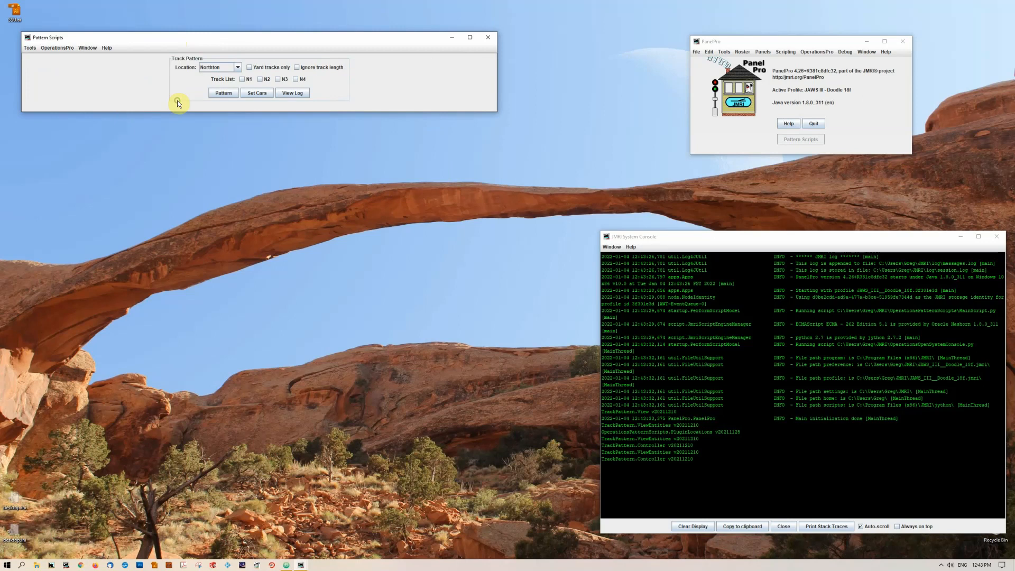
{"action": "left_click", "coordinate": [220, 68]}
{"action": "scroll", "coordinate": [212, 83], "scroll_direction": "up", "scroll_amount": 3}
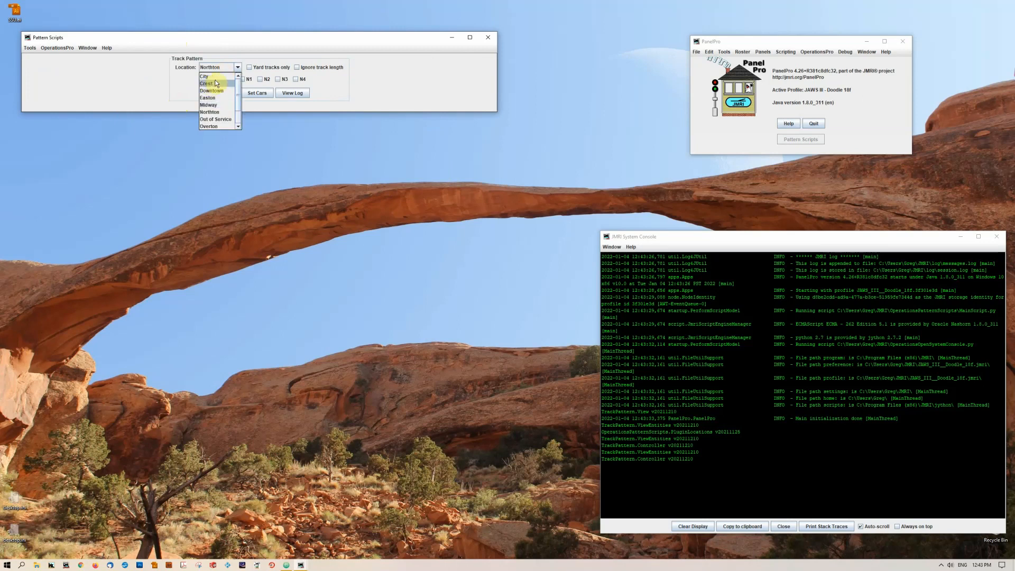
{"action": "left_click", "coordinate": [214, 78]}
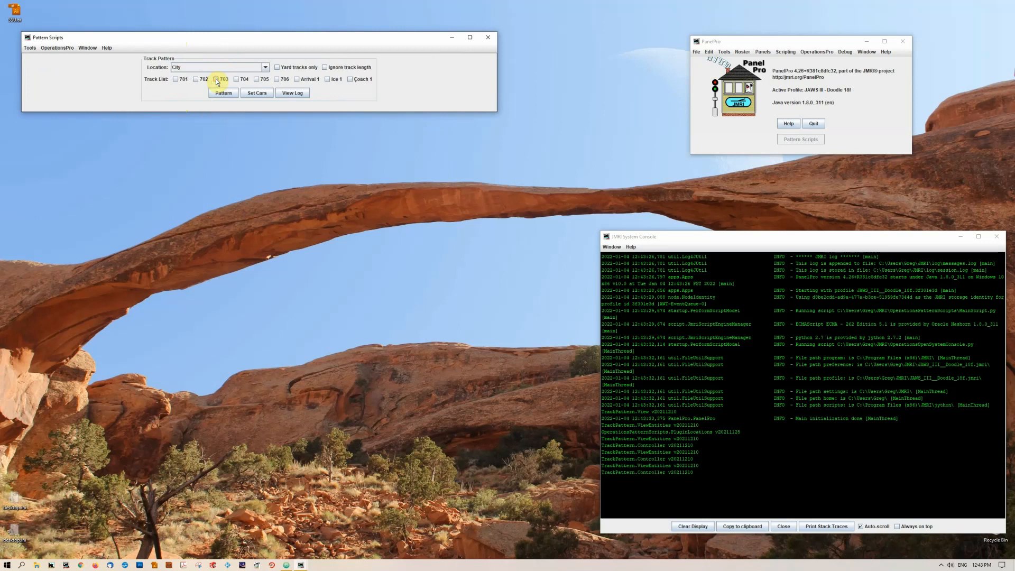
- Try the yard-tracks-only filter on City, turn it off, and view Downtown's track list before returning to City
{"action": "left_click", "coordinate": [283, 70]}
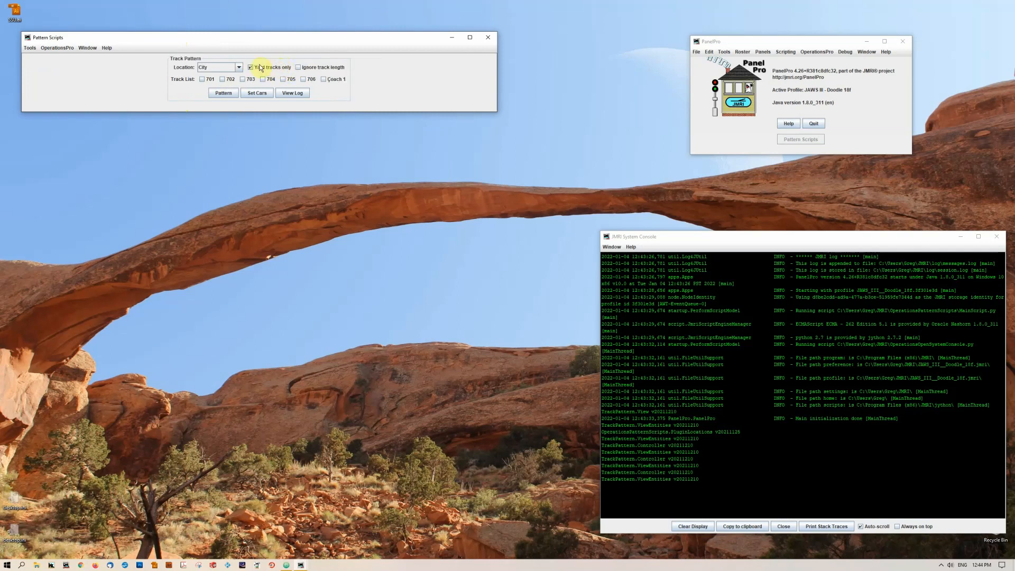
{"action": "left_click", "coordinate": [260, 68]}
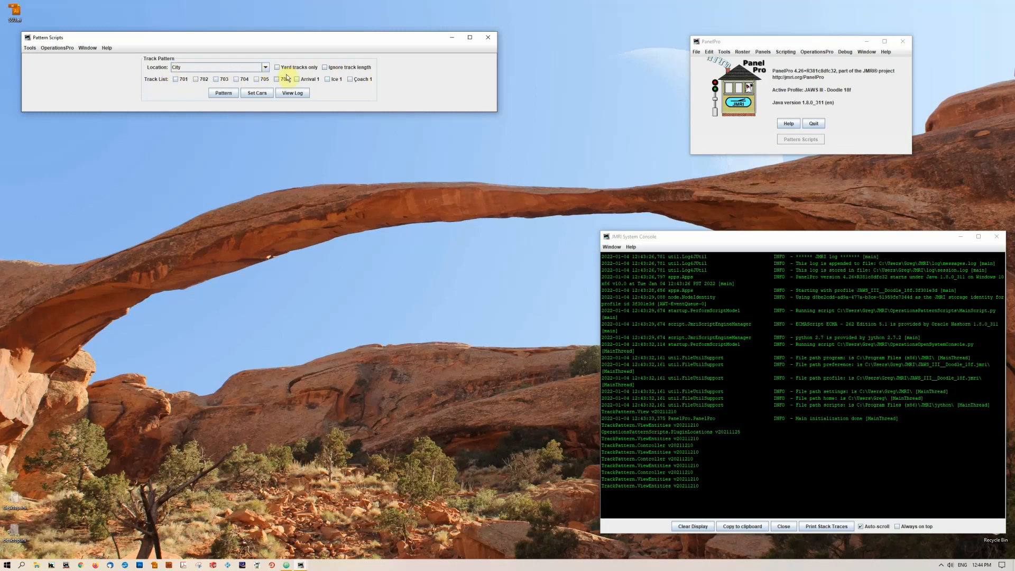
{"action": "left_click", "coordinate": [241, 69]}
{"action": "left_click", "coordinate": [205, 90]}
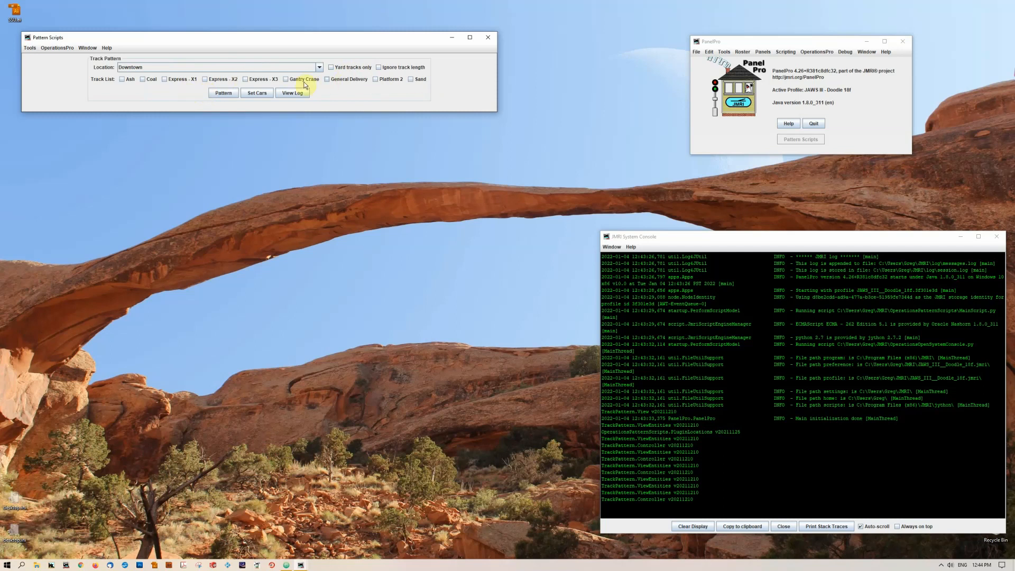
{"action": "left_click", "coordinate": [186, 68]}
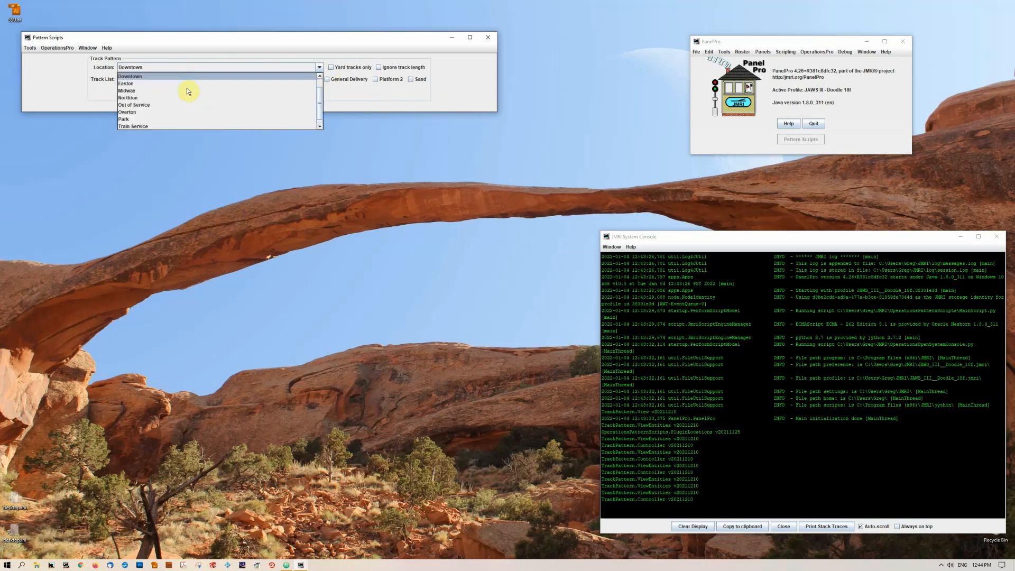
{"action": "left_click", "coordinate": [188, 77]}
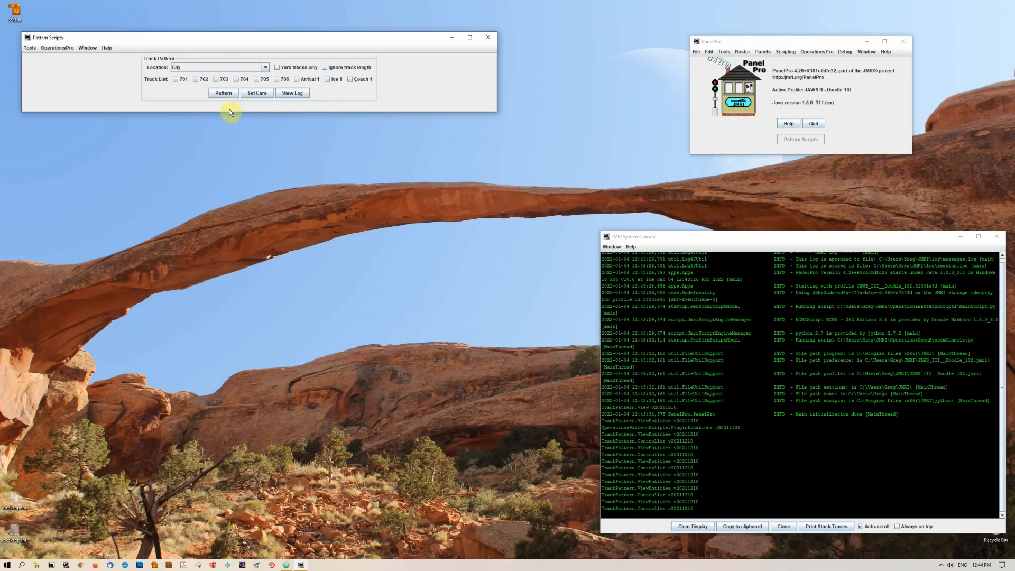
- Include City tracks 701, 702 and 703 and generate their track pattern report
{"action": "left_click", "coordinate": [183, 80]}
{"action": "left_click", "coordinate": [202, 80]}
{"action": "left_click", "coordinate": [221, 79]}
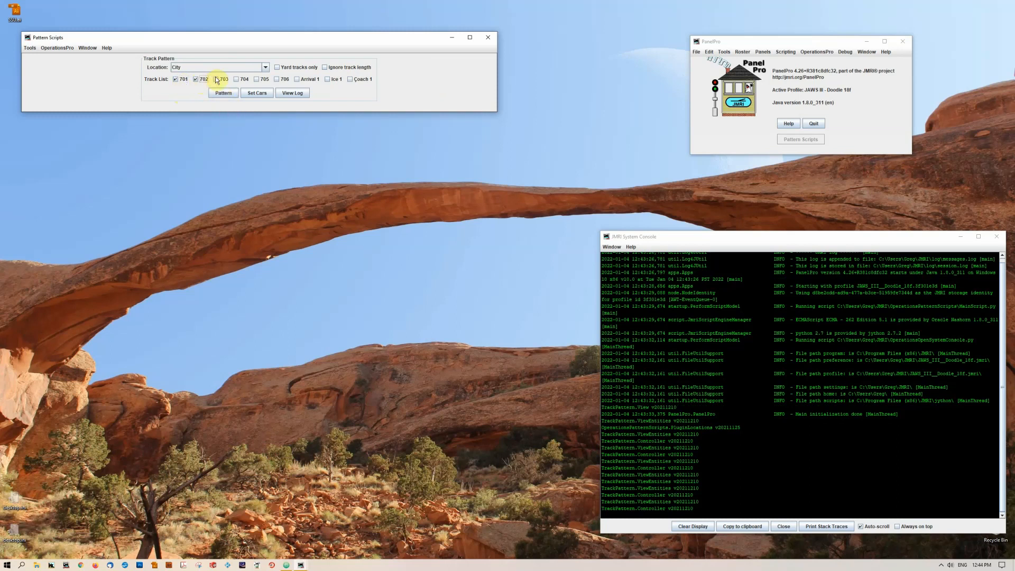
{"action": "left_click", "coordinate": [223, 93]}
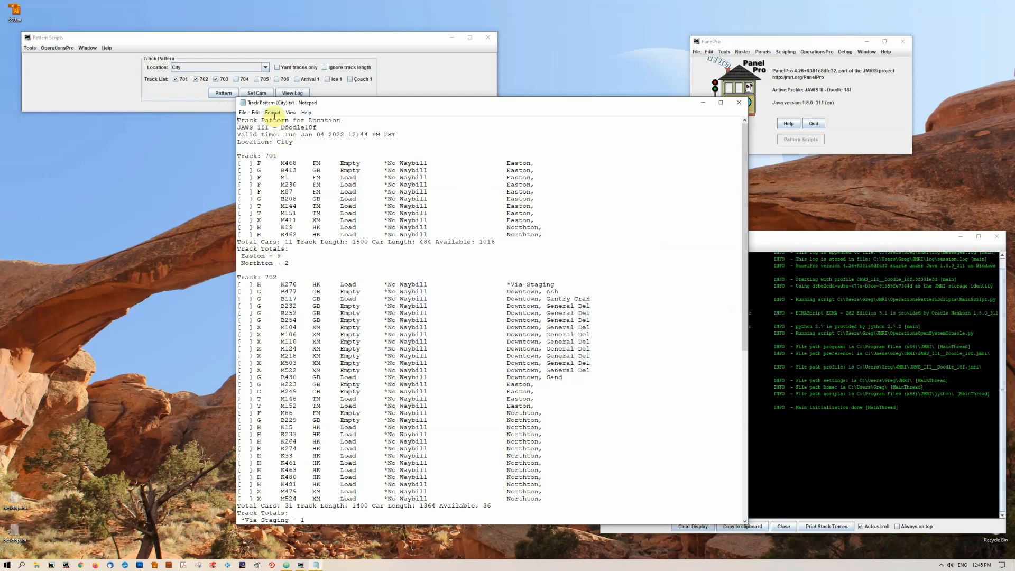
- Check the font settings used for the track pattern report and leave them without changes
{"action": "left_click", "coordinate": [273, 115]}
{"action": "left_click", "coordinate": [289, 135]}
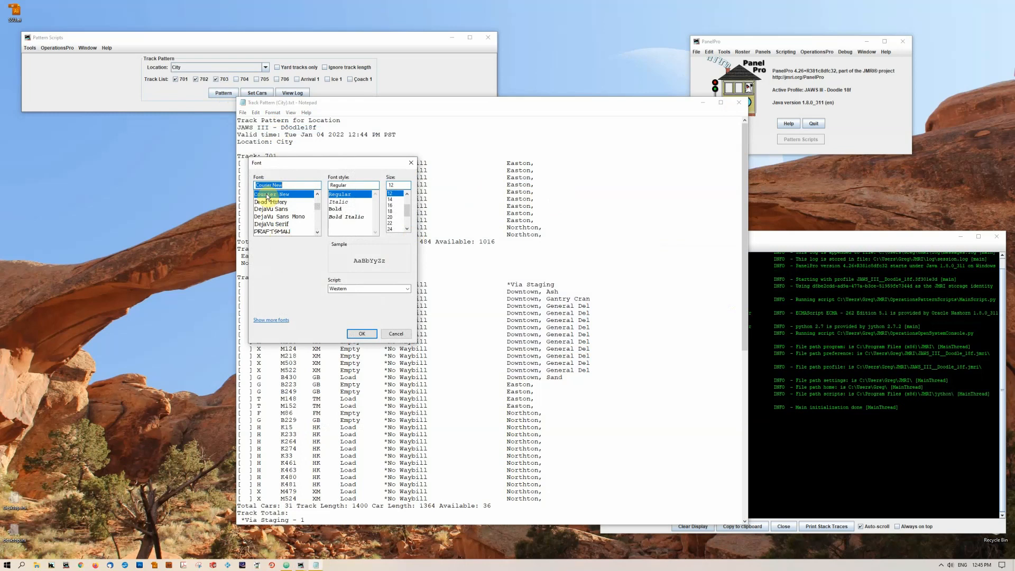
{"action": "left_click", "coordinate": [397, 335]}
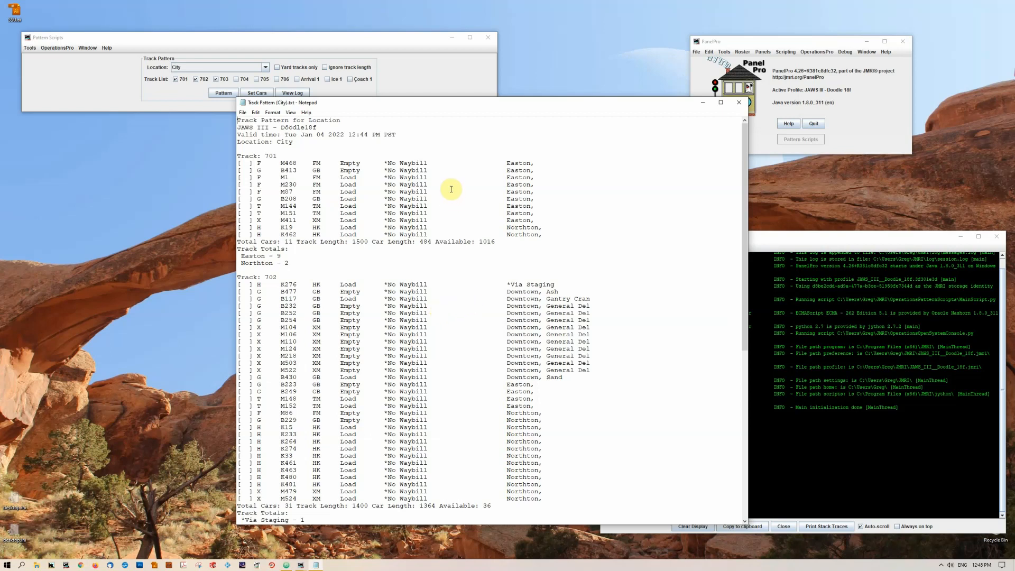
- Examine the City report's car lists, per-track totals and overall Report Totals, and close the report
{"action": "scroll", "coordinate": [451, 189], "scroll_direction": "down", "scroll_amount": 10}
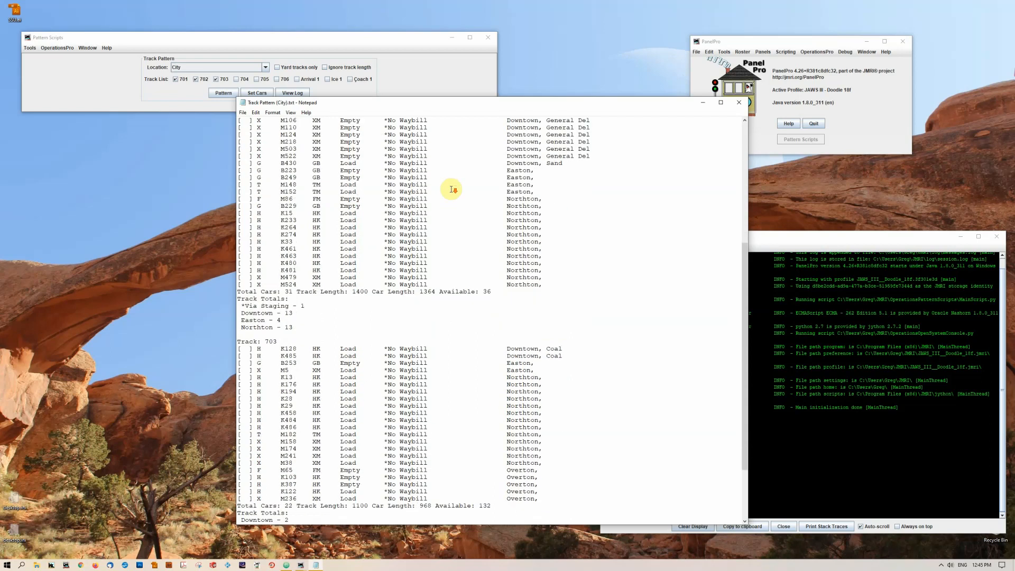
{"action": "scroll", "coordinate": [450, 189], "scroll_direction": "up", "scroll_amount": 6}
{"action": "scroll", "coordinate": [451, 189], "scroll_direction": "up", "scroll_amount": 3}
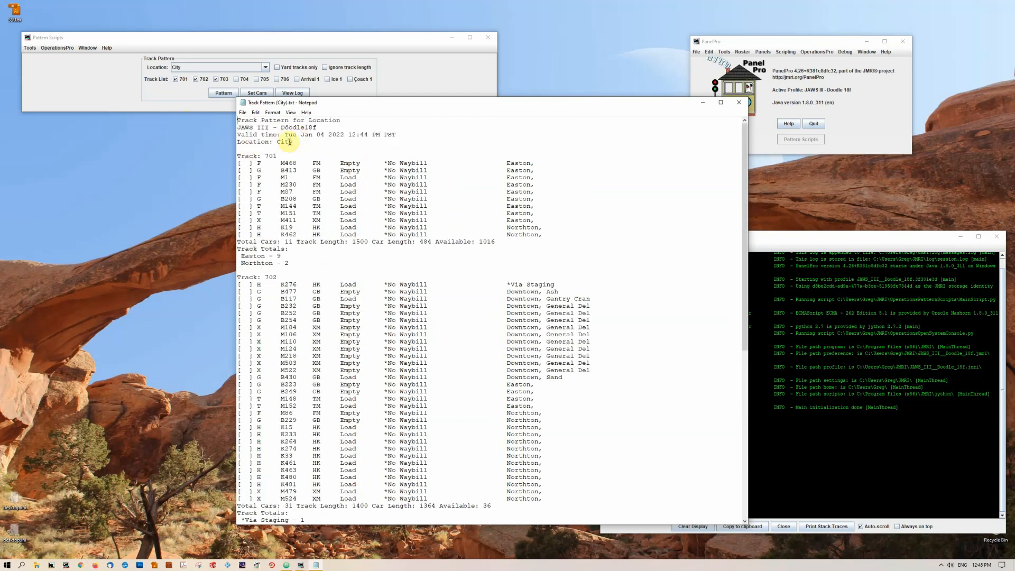
{"action": "scroll", "coordinate": [280, 288], "scroll_direction": "down", "scroll_amount": 12}
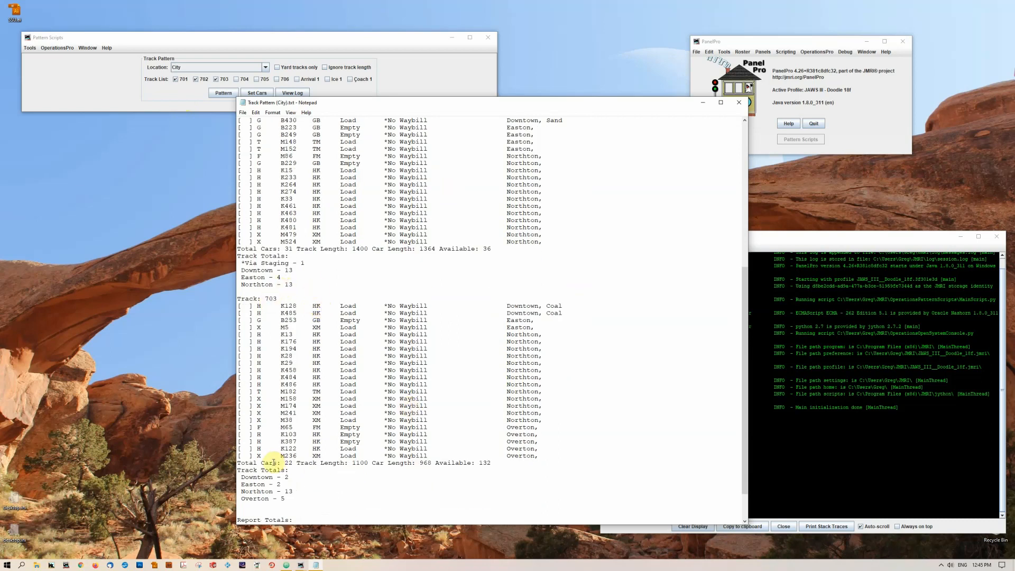
{"action": "left_click_drag", "start_coordinate": [264, 463], "coordinate": [293, 463]}
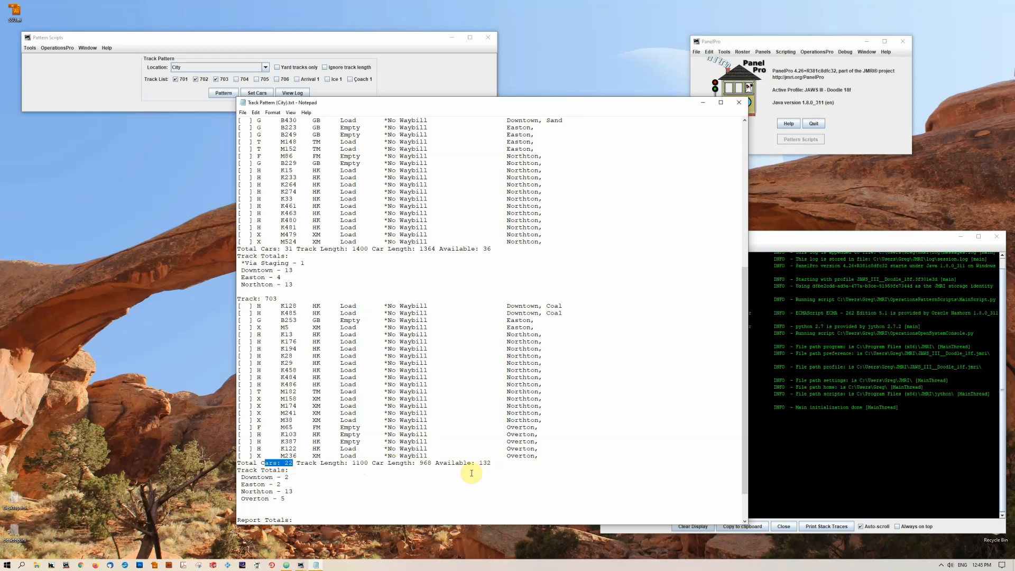
{"action": "scroll", "coordinate": [470, 472], "scroll_direction": "down", "scroll_amount": 2}
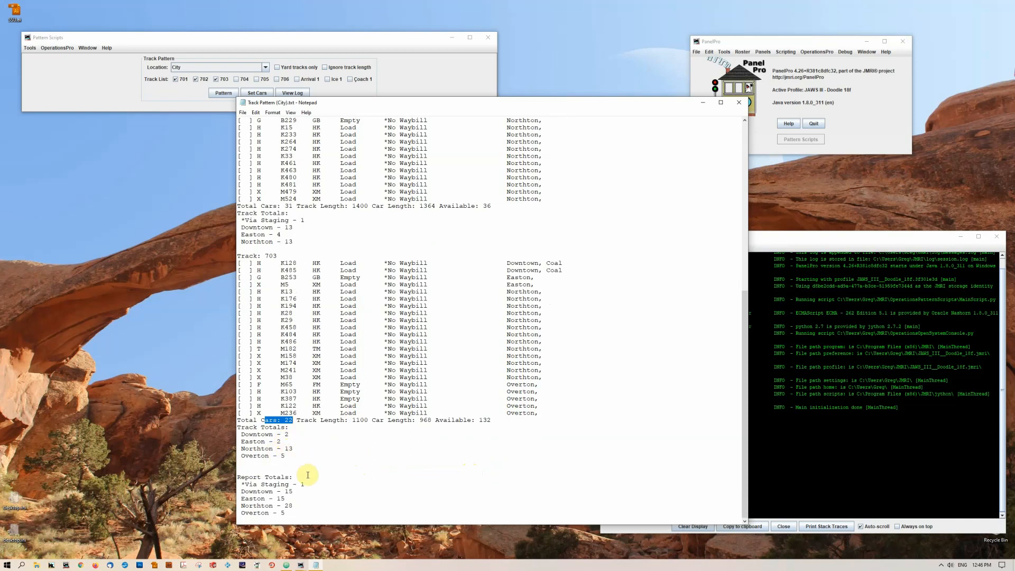
{"action": "left_click_drag", "start_coordinate": [294, 515], "coordinate": [236, 475]}
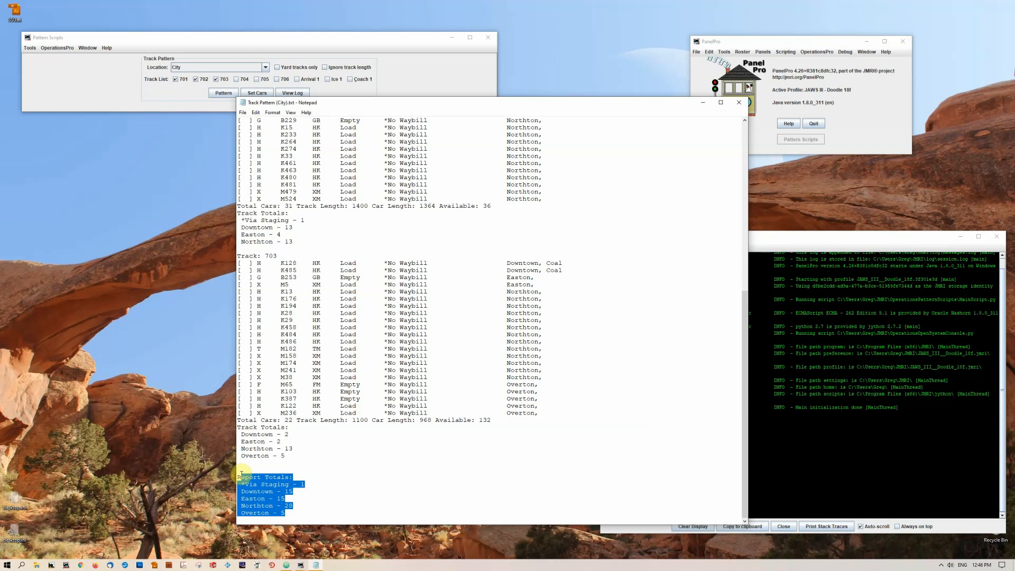
{"action": "left_click", "coordinate": [323, 478]}
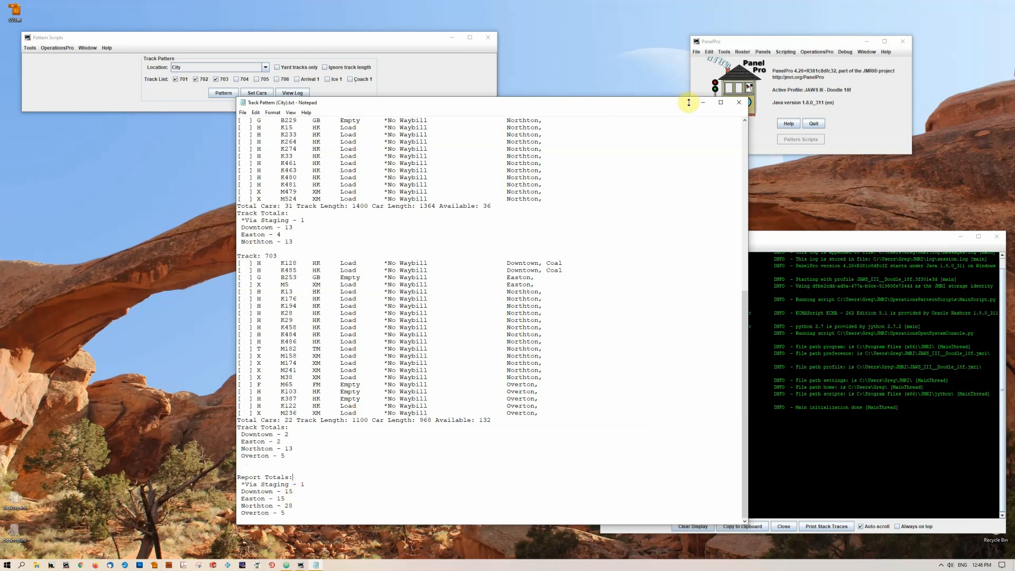
{"action": "left_click", "coordinate": [737, 107]}
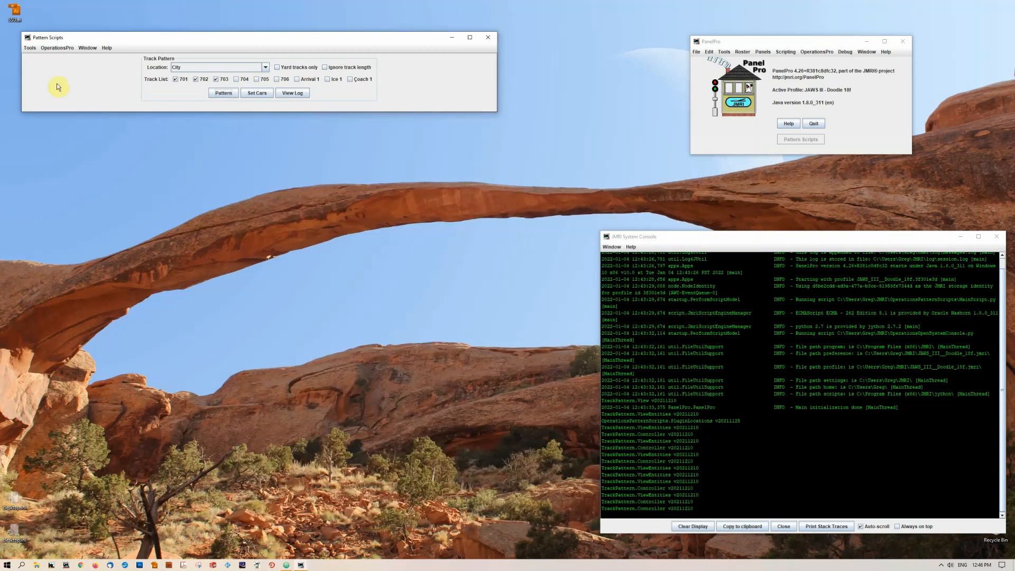
- Open the Manifest Print Options window and move it clear of the Pattern Scripts window
{"action": "left_click", "coordinate": [63, 51]}
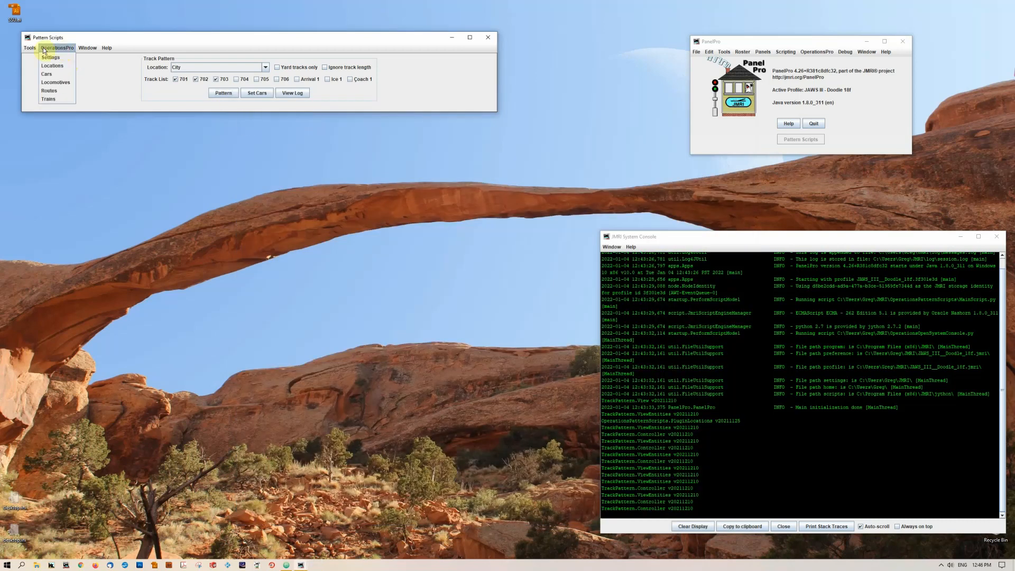
{"action": "mouse_move", "coordinate": [36, 49]}
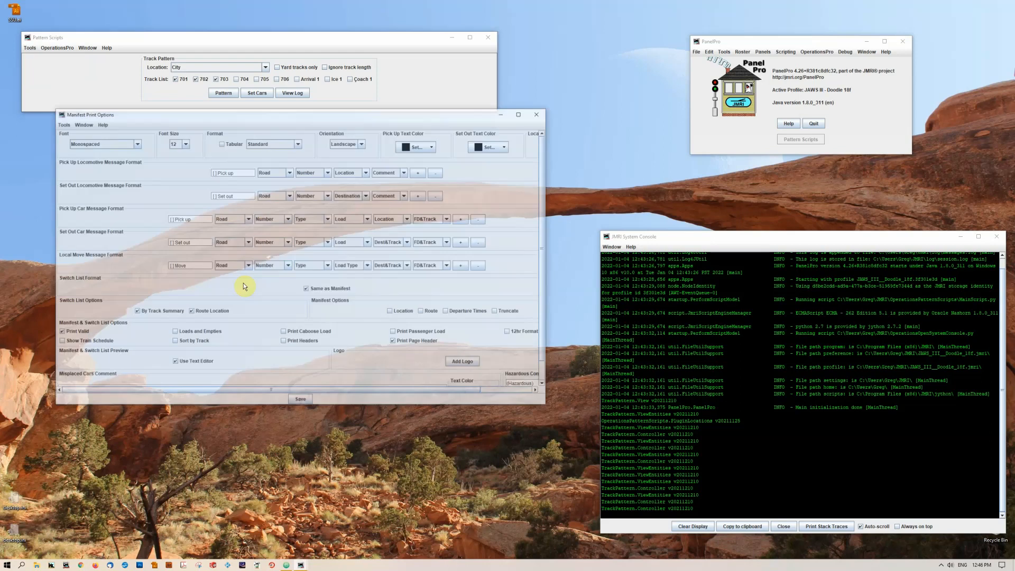
{"action": "left_click_drag", "start_coordinate": [299, 113], "coordinate": [314, 141]}
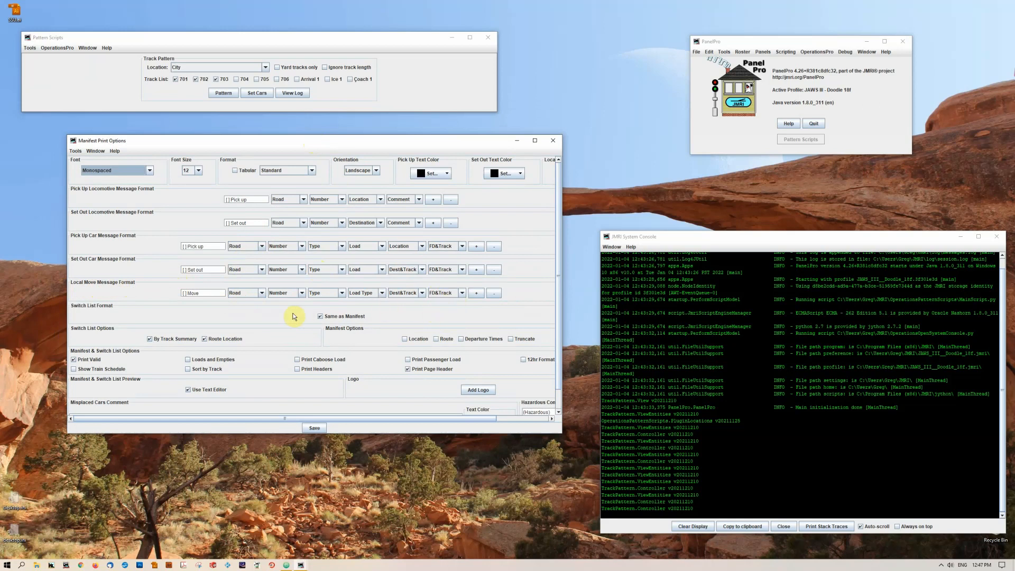
- Replace Type with Length in the Local Move Message Format, save, and regenerate the City track pattern report to check it
{"action": "left_click", "coordinate": [328, 293]}
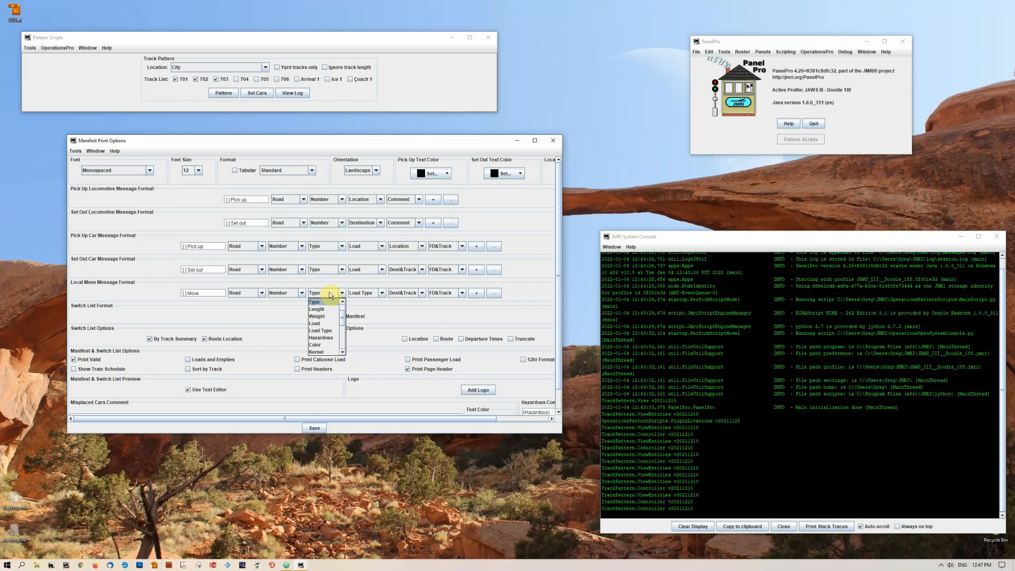
{"action": "left_click", "coordinate": [326, 309]}
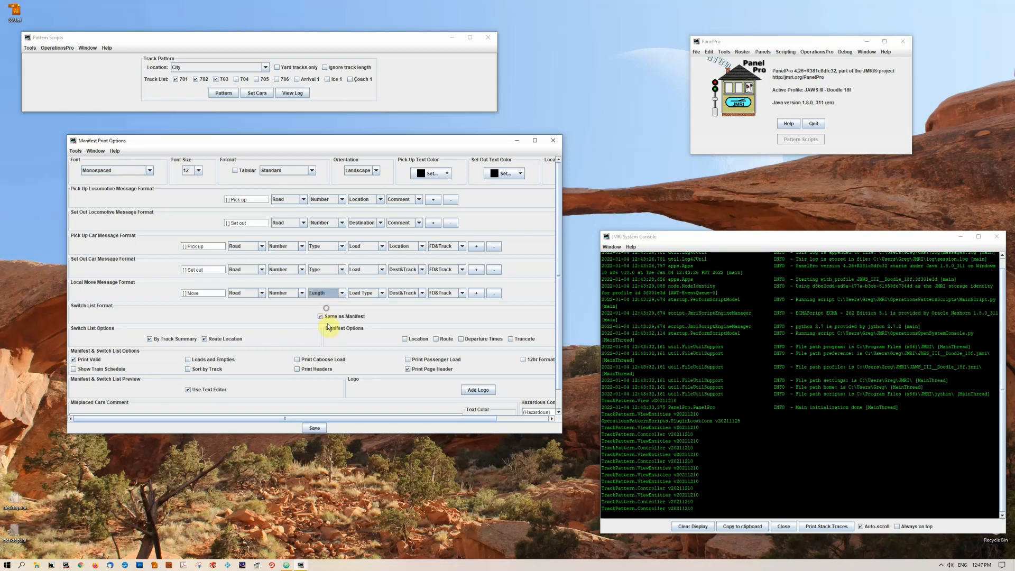
{"action": "left_click", "coordinate": [318, 428]}
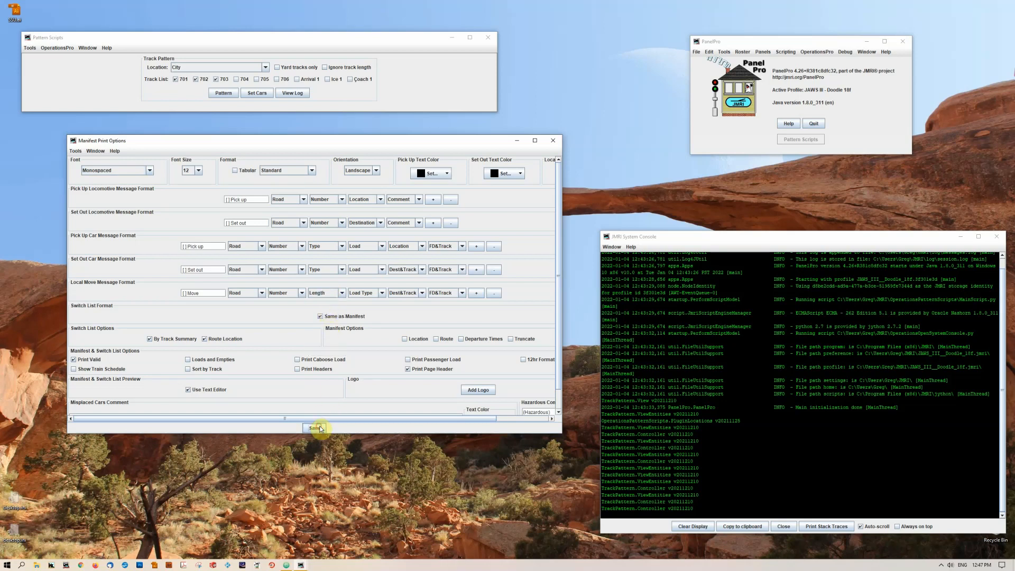
{"action": "left_click", "coordinate": [225, 98]}
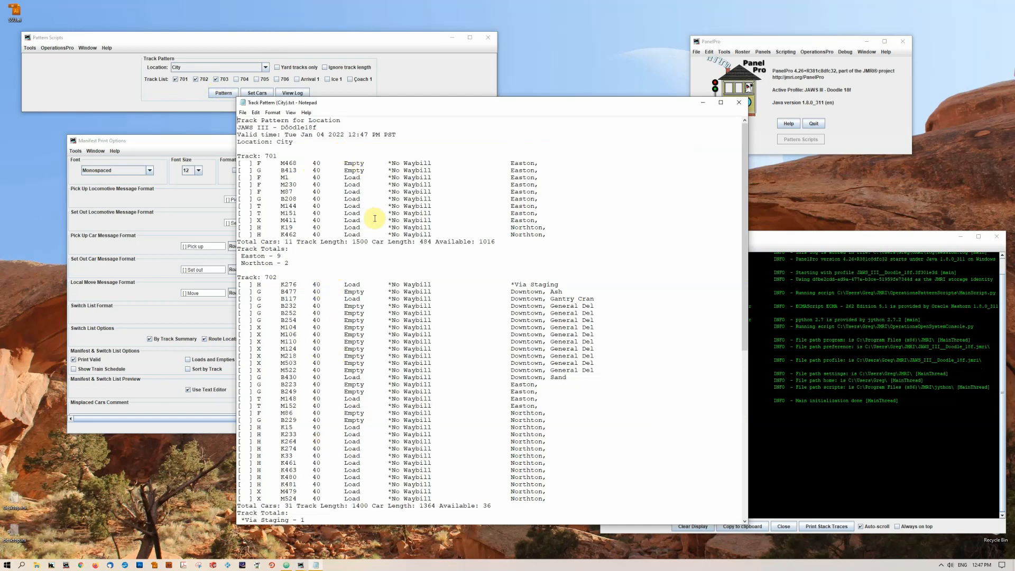
{"action": "left_click", "coordinate": [739, 103]}
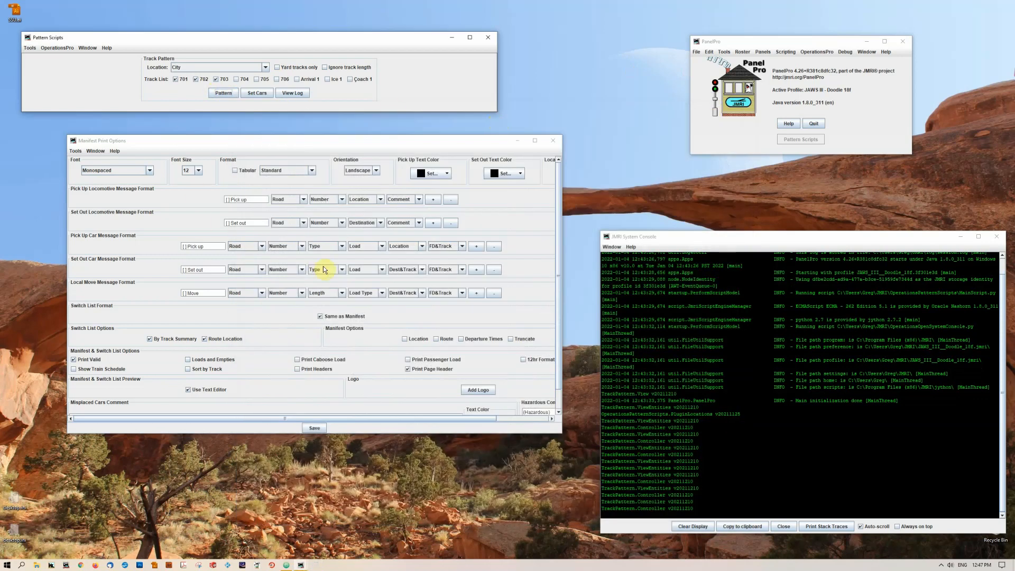
- Restore the Local Move Message Format's Length field to Type and save the manifest print options
{"action": "left_click", "coordinate": [324, 293]}
{"action": "left_click", "coordinate": [326, 303]}
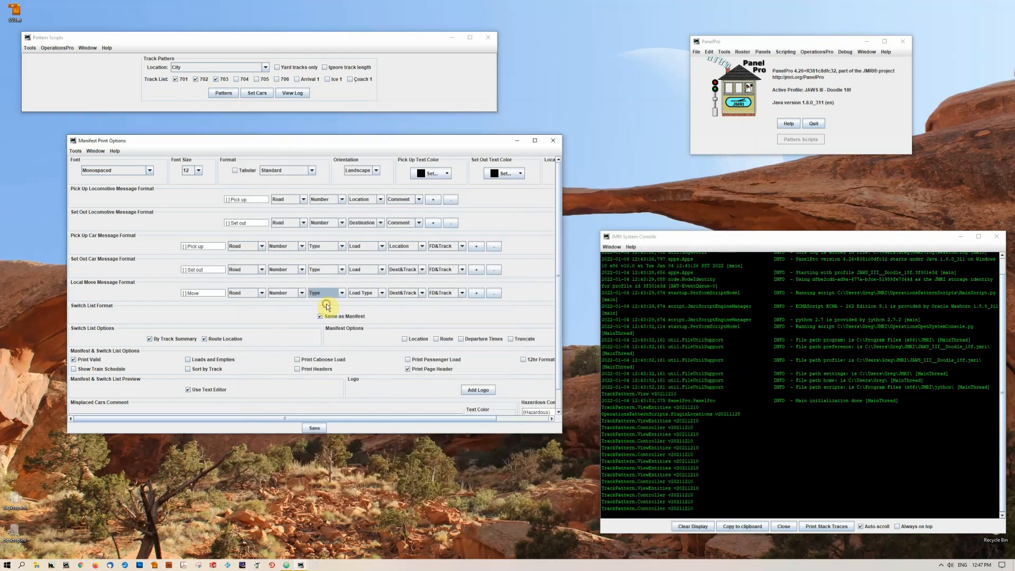
{"action": "left_click", "coordinate": [312, 428]}
- Open the operations Options window from Pattern Scripts
{"action": "left_click", "coordinate": [108, 83]}
{"action": "left_click", "coordinate": [30, 48]}
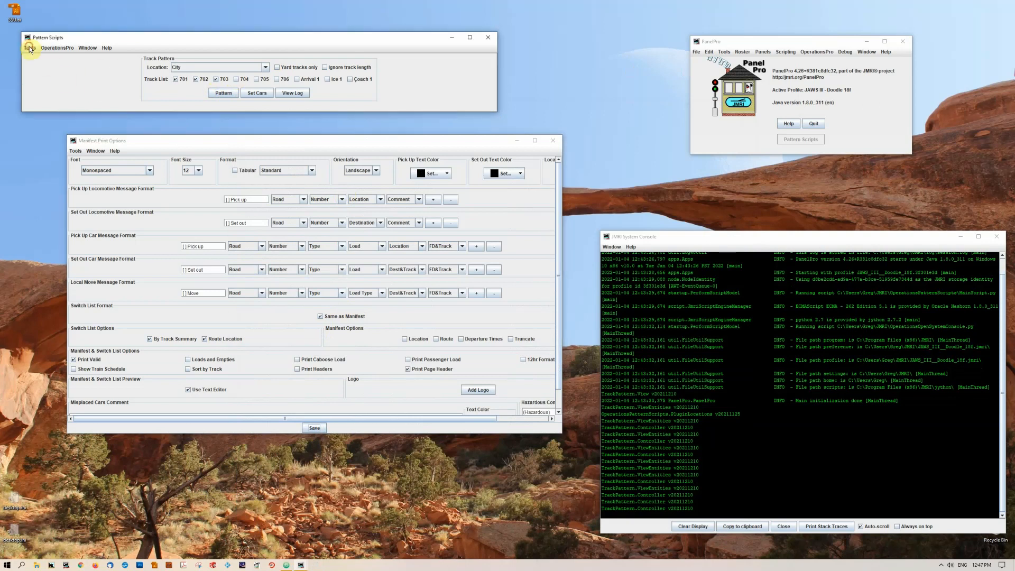
{"action": "left_click", "coordinate": [31, 58]}
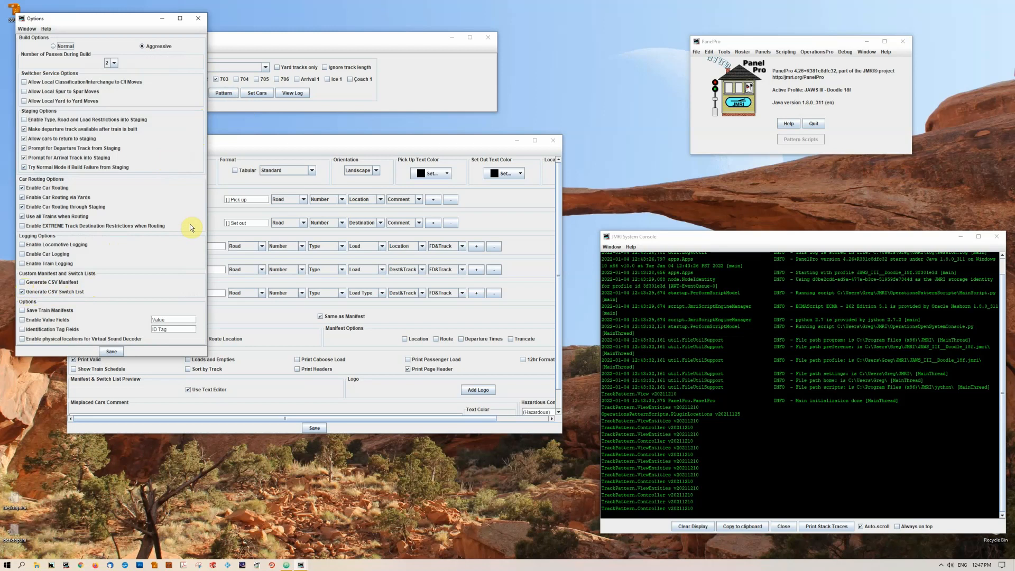
- Save the operations options, then close the Options and Manifest Print Options windows
{"action": "left_click", "coordinate": [117, 351]}
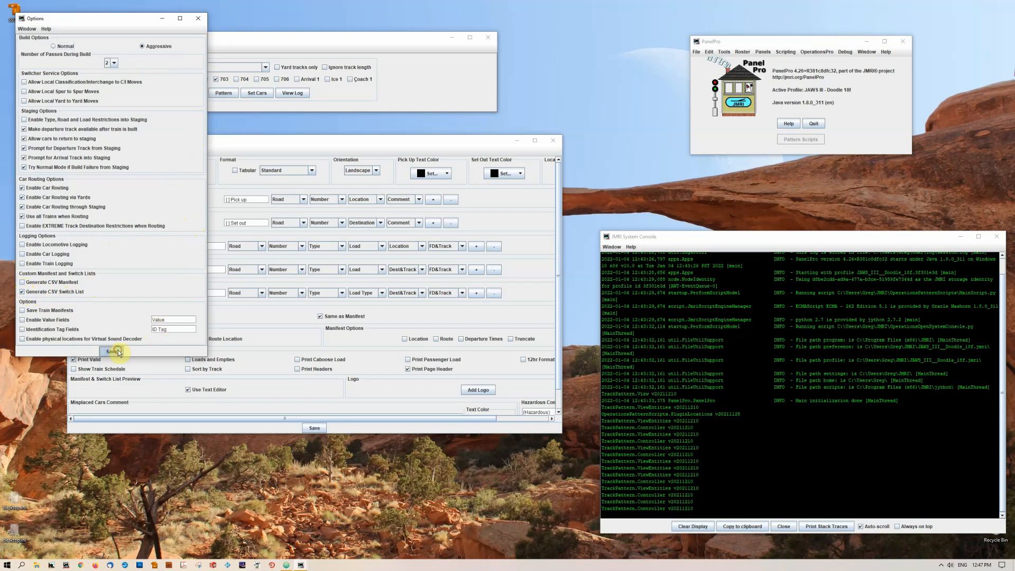
{"action": "left_click", "coordinate": [197, 18]}
{"action": "left_click", "coordinate": [552, 141]}
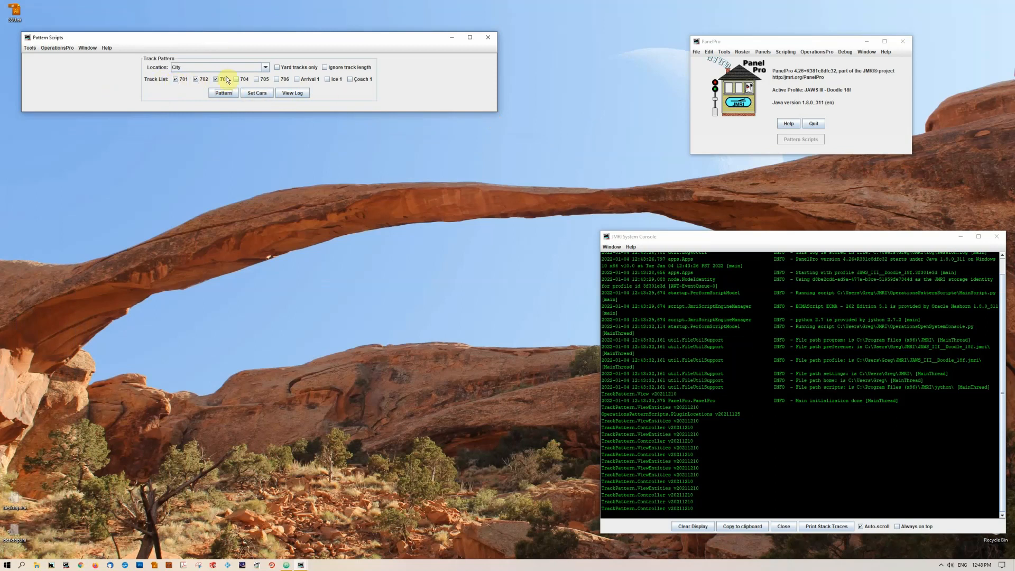
- Open the Set Cars windows for City tracks 701, 702 and 703 and spread them out side by side
{"action": "left_click", "coordinate": [262, 94]}
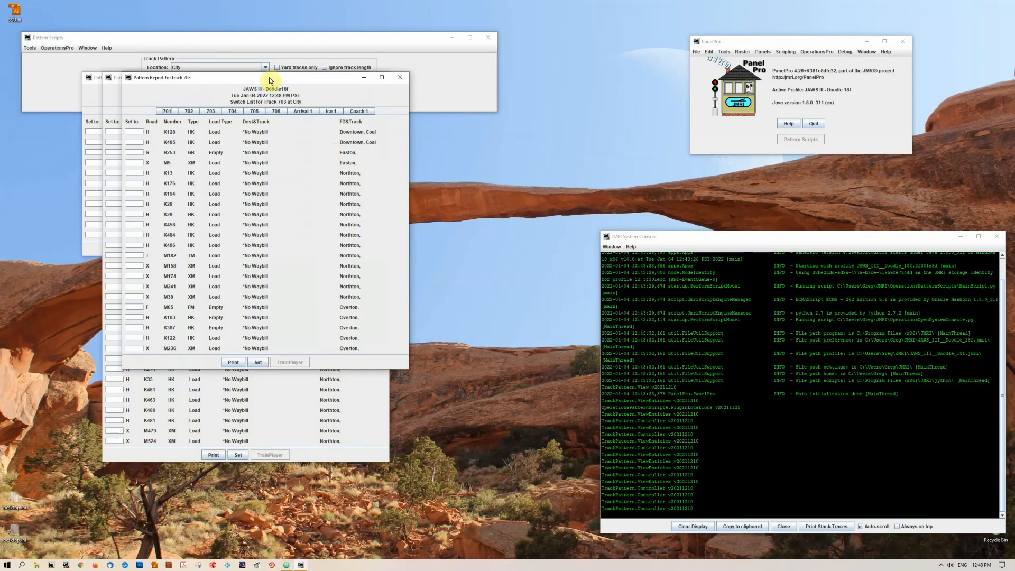
{"action": "left_click_drag", "start_coordinate": [268, 77], "coordinate": [819, 72]}
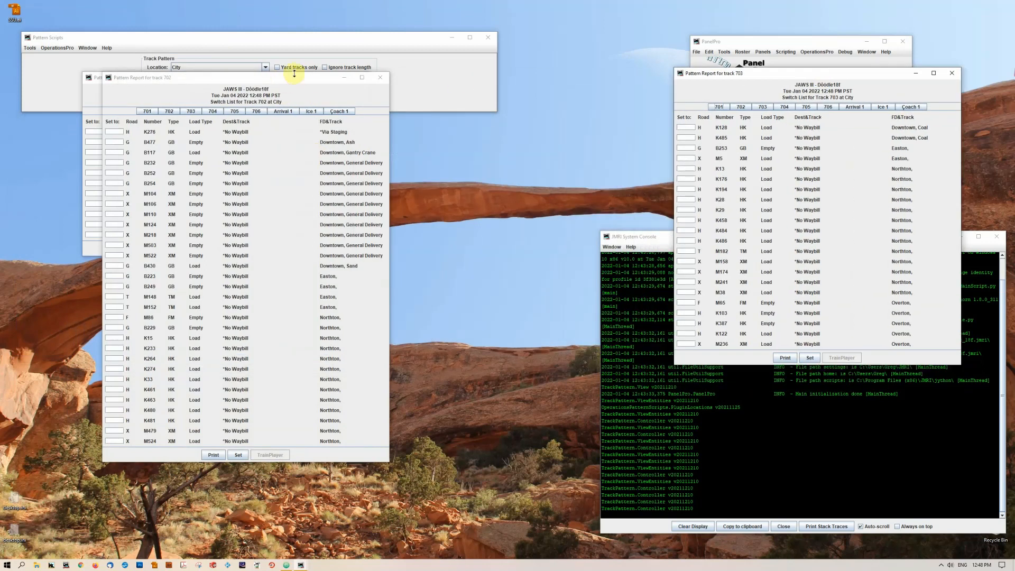
{"action": "left_click_drag", "start_coordinate": [285, 78], "coordinate": [524, 75]}
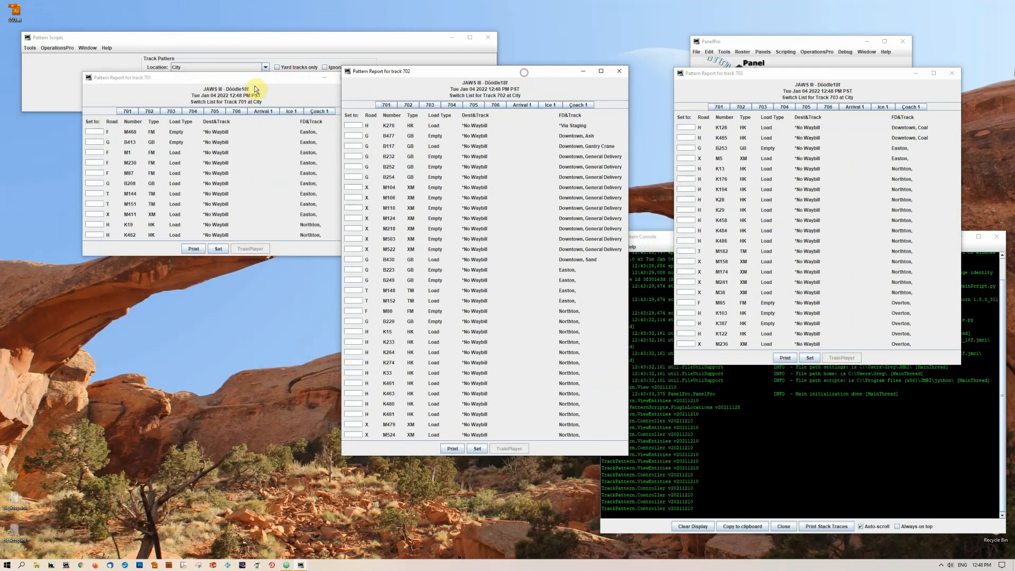
{"action": "left_click_drag", "start_coordinate": [254, 80], "coordinate": [178, 80]}
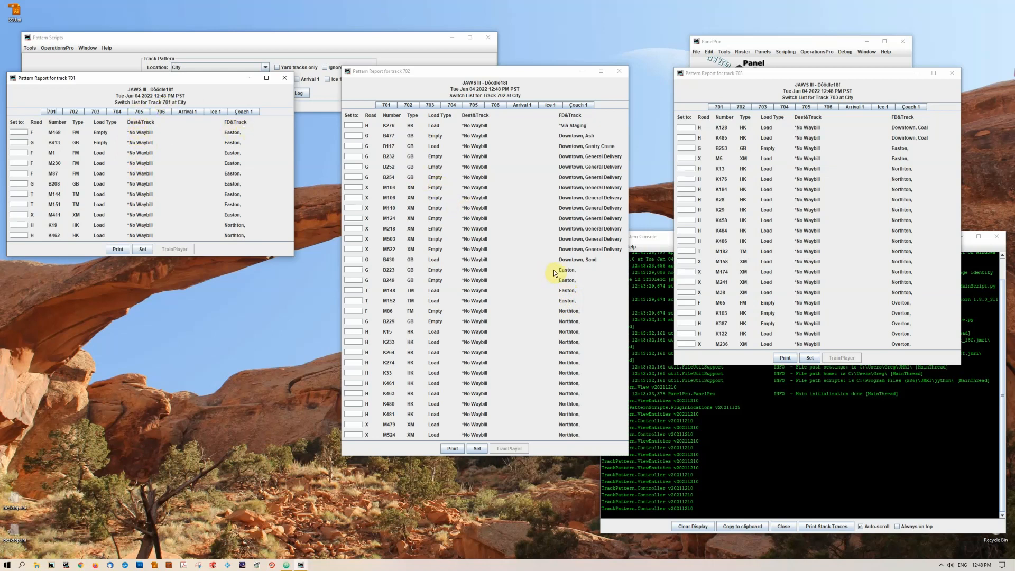
- In the track 702 report, assign the Easton cars B223, B249, M148 and M152 to track 701
{"action": "left_click", "coordinate": [354, 270]}
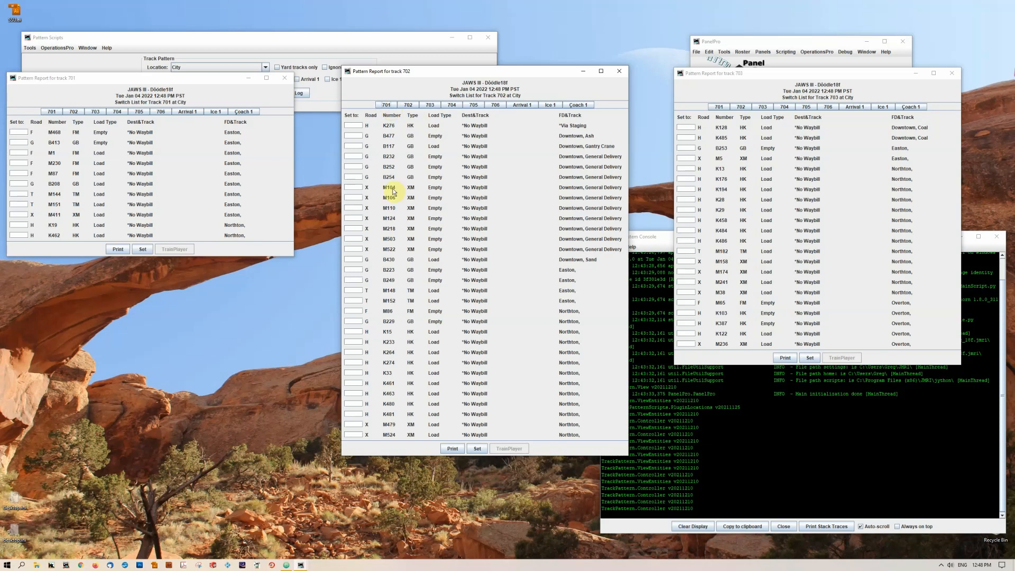
{"action": "left_click", "coordinate": [354, 269]}
{"action": "type", "text": "701"}
{"action": "left_click", "coordinate": [354, 279]}
{"action": "type", "text": "701"}
{"action": "left_click", "coordinate": [354, 291]}
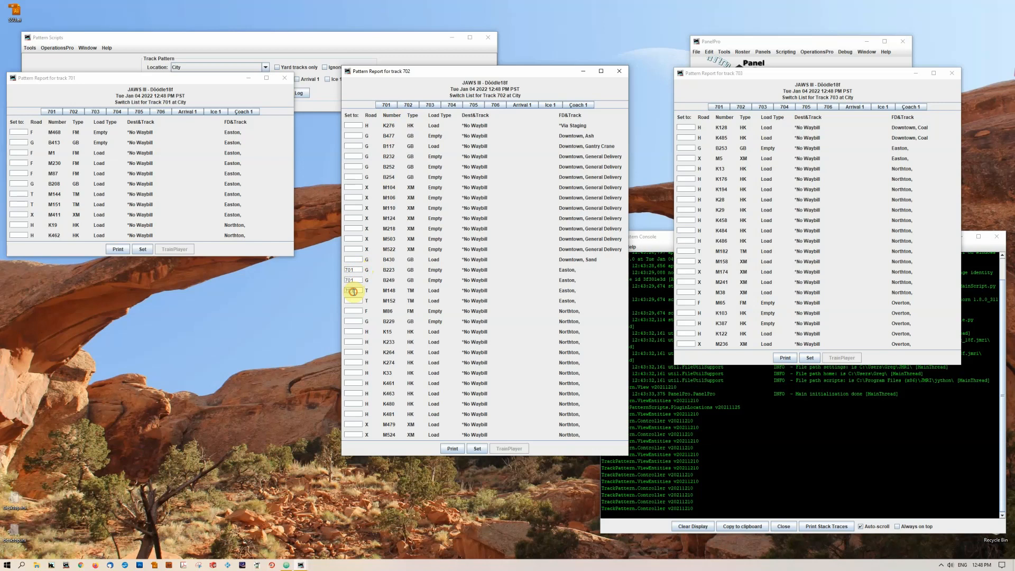
{"action": "type", "text": "701"}
{"action": "left_click", "coordinate": [356, 299]}
{"action": "type", "text": "701"}
- In the track 703 report, assign the Downtown, Coal cars K128 and K485 to track 702
{"action": "left_click", "coordinate": [407, 105]}
{"action": "left_click_drag", "start_coordinate": [451, 106], "coordinate": [683, 129]}
{"action": "left_click", "coordinate": [687, 138]}
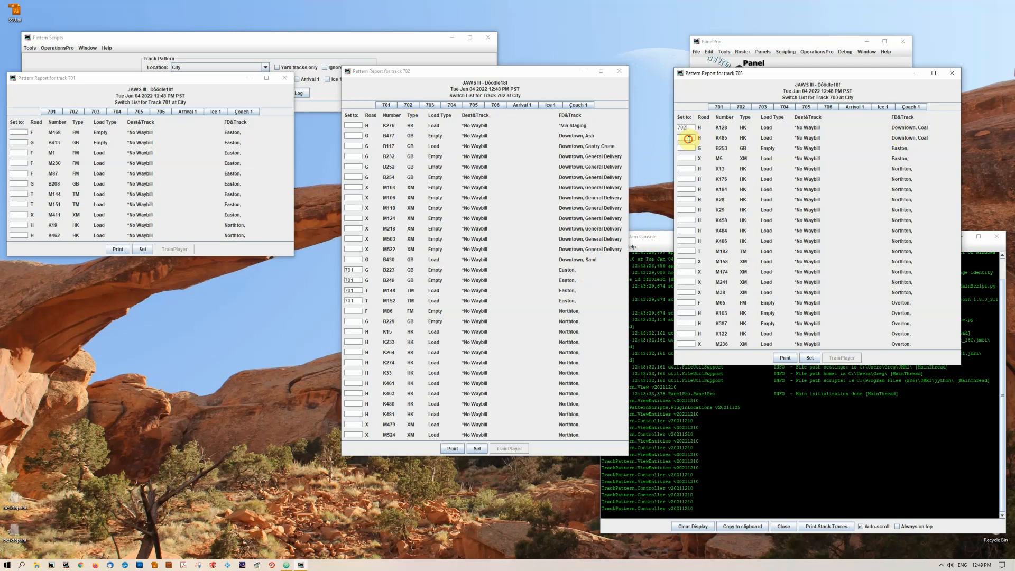
{"action": "type", "text": "702"}
- Print the switch lists for tracks 702 and 703, checking each preview, including 702 once more, and closing it
{"action": "left_click", "coordinate": [450, 449]}
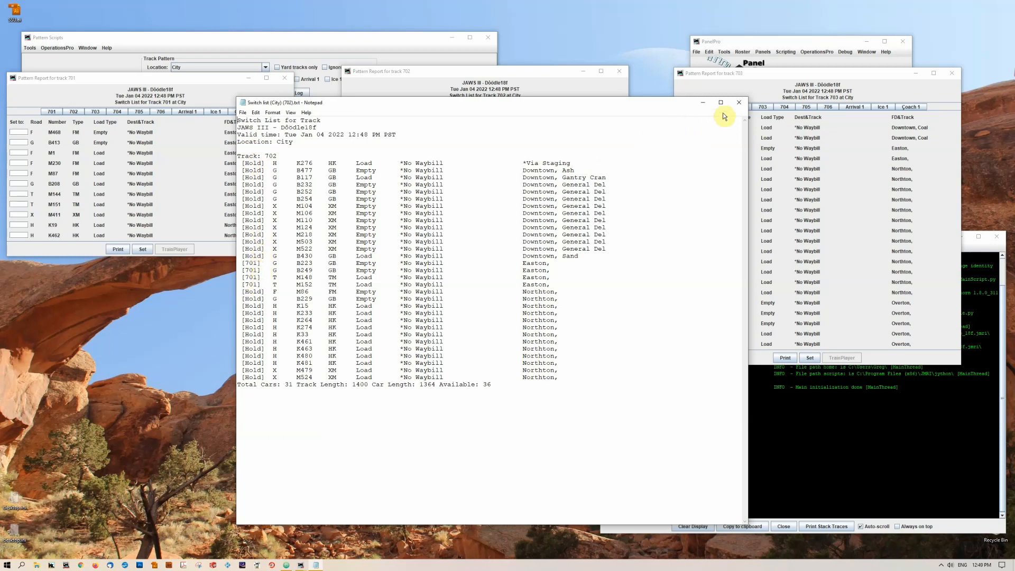
{"action": "left_click", "coordinate": [738, 105]}
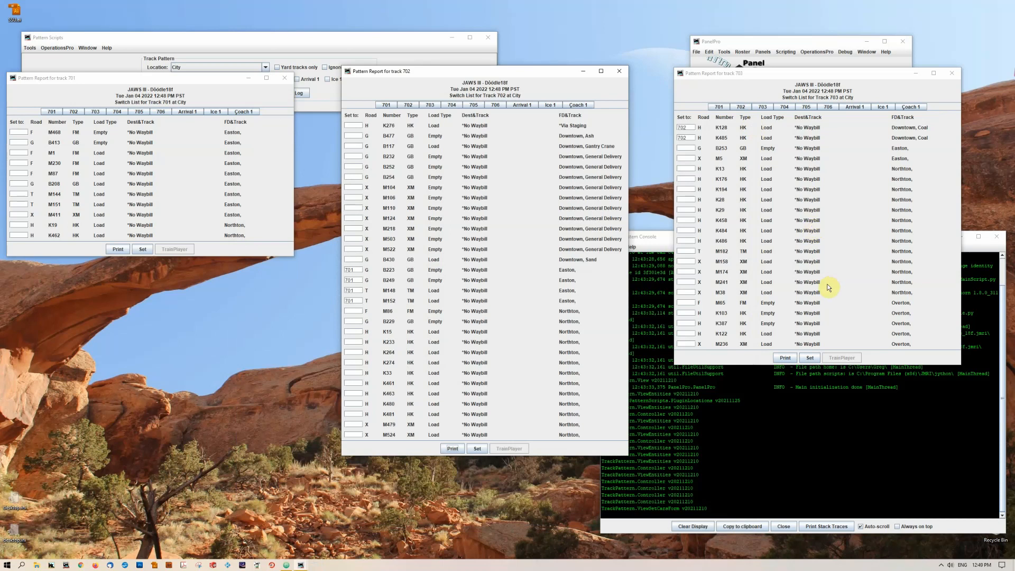
{"action": "left_click", "coordinate": [786, 358]}
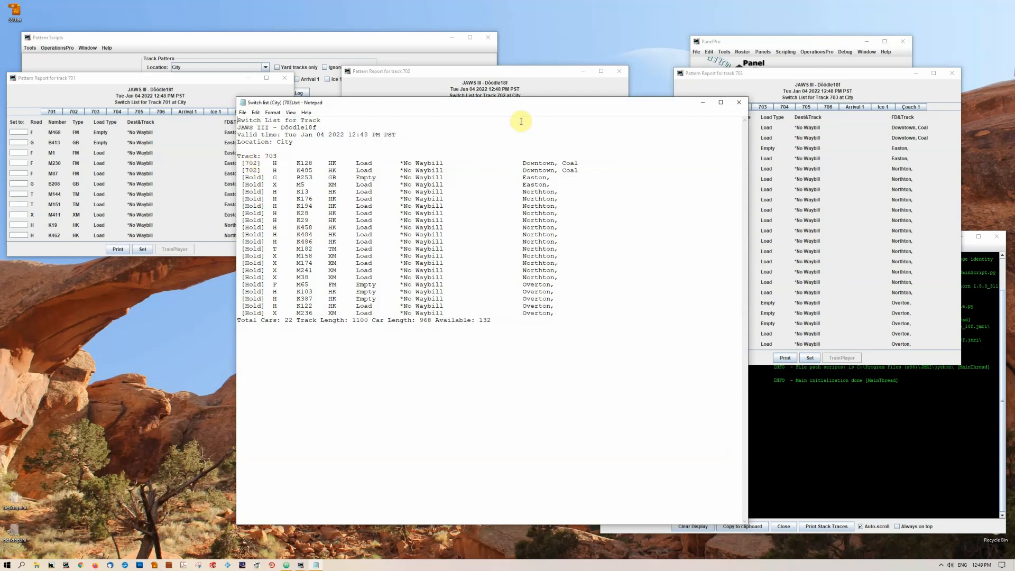
{"action": "left_click", "coordinate": [741, 106]}
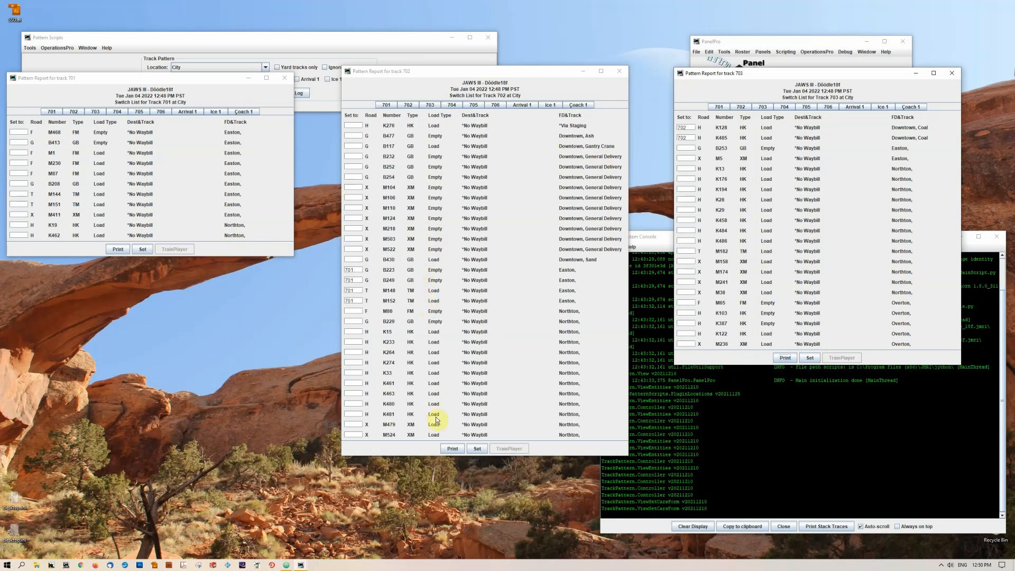
{"action": "left_click", "coordinate": [453, 448]}
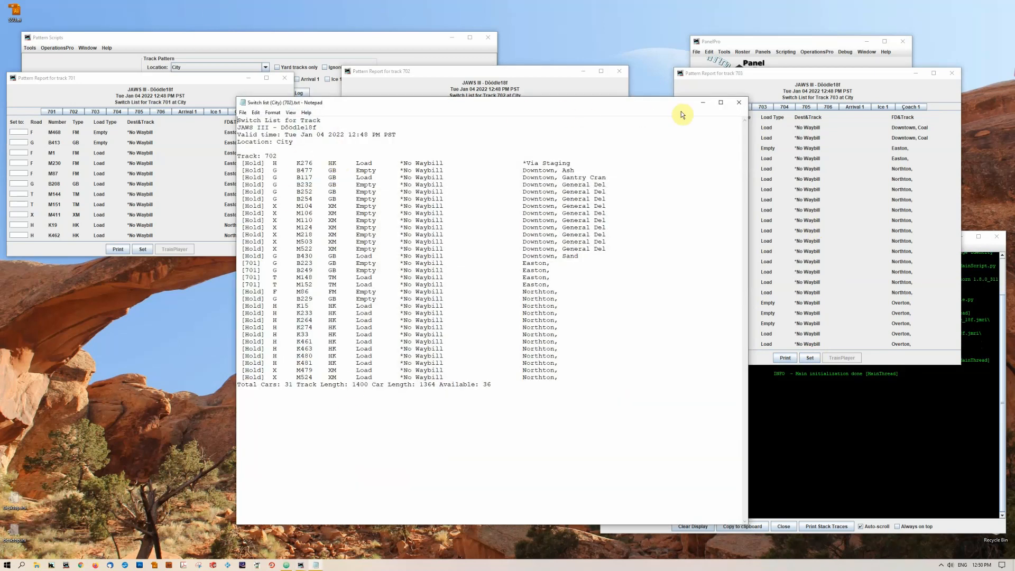
{"action": "left_click", "coordinate": [744, 104]}
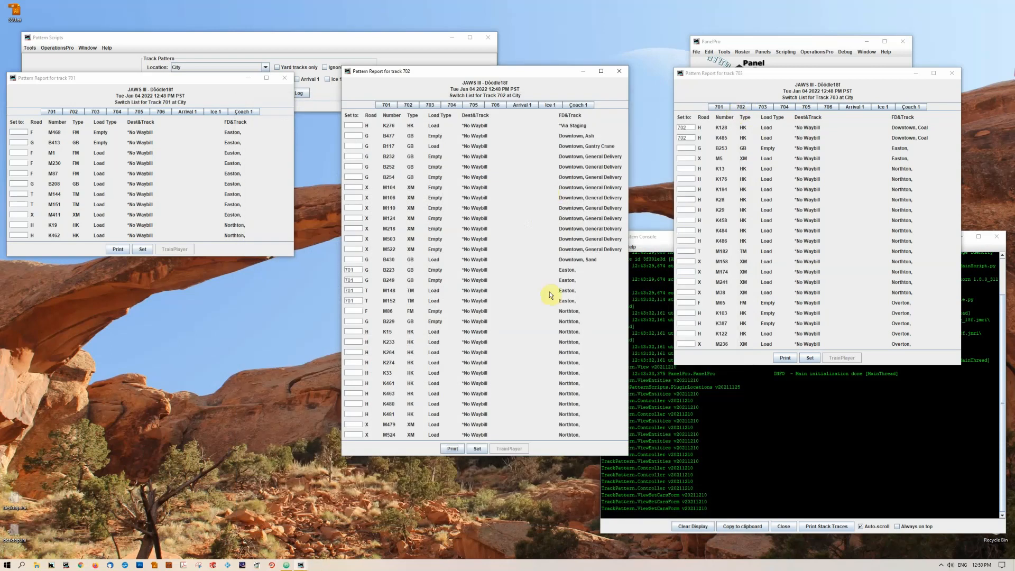
- Set the cars to their assigned tracks from the pattern reports for tracks 702, 703 and 701
{"action": "left_click", "coordinate": [478, 448]}
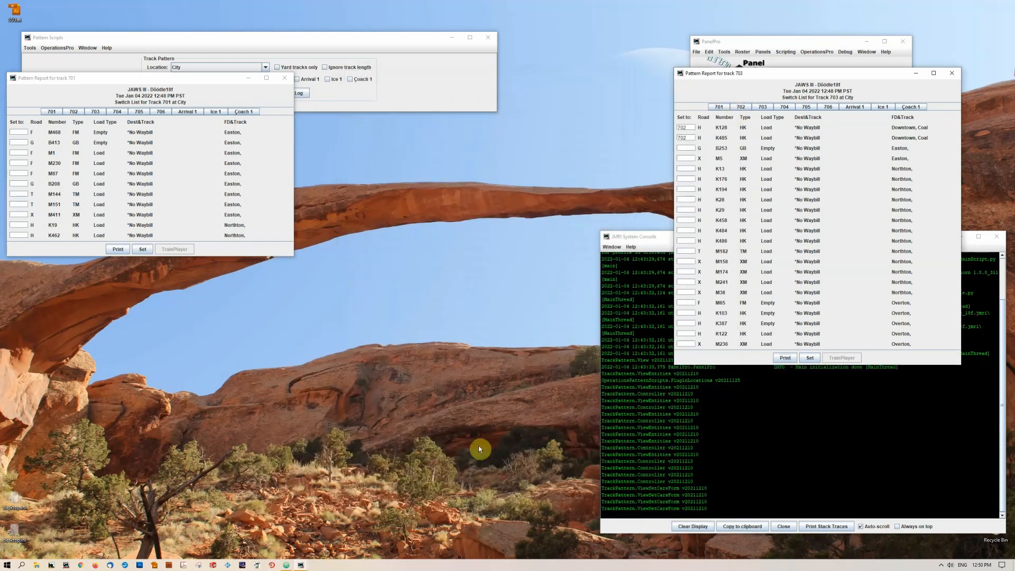
{"action": "left_click", "coordinate": [809, 357]}
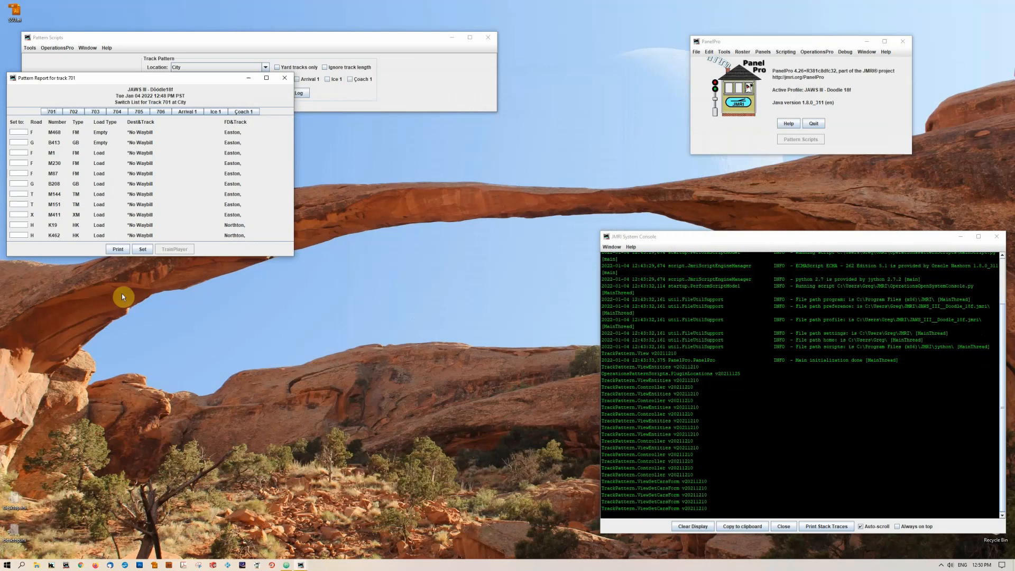
{"action": "left_click", "coordinate": [142, 249]}
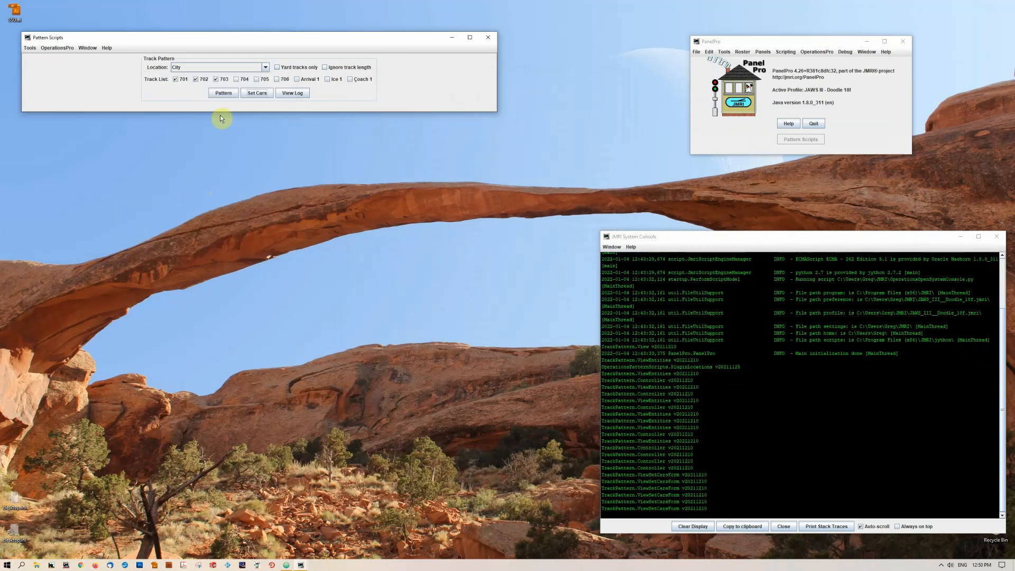
- Regenerate the City track pattern report, review the cars on tracks 701 to 703, and close it
{"action": "left_click", "coordinate": [227, 97]}
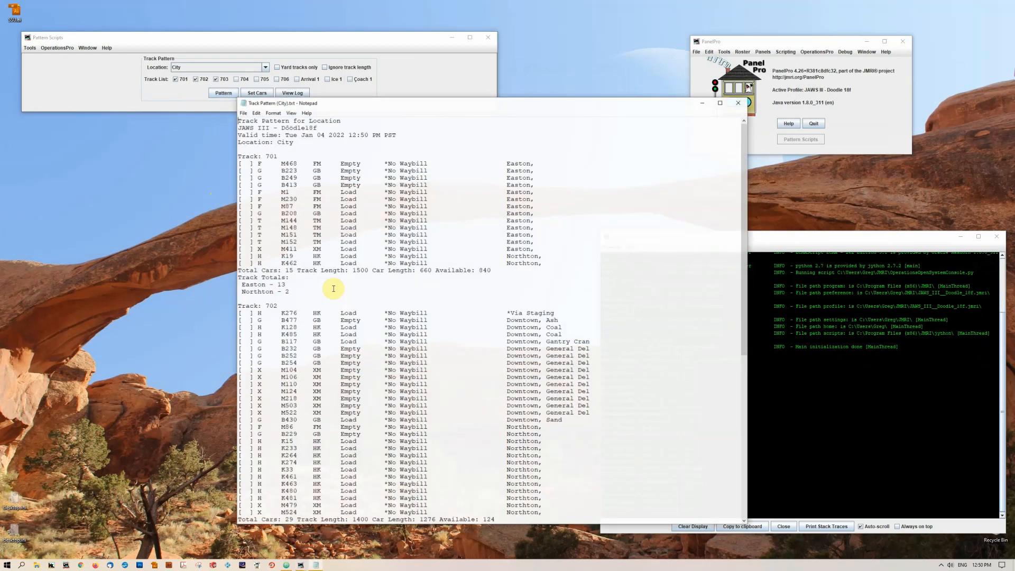
{"action": "scroll", "coordinate": [613, 251], "scroll_direction": "down", "scroll_amount": 12}
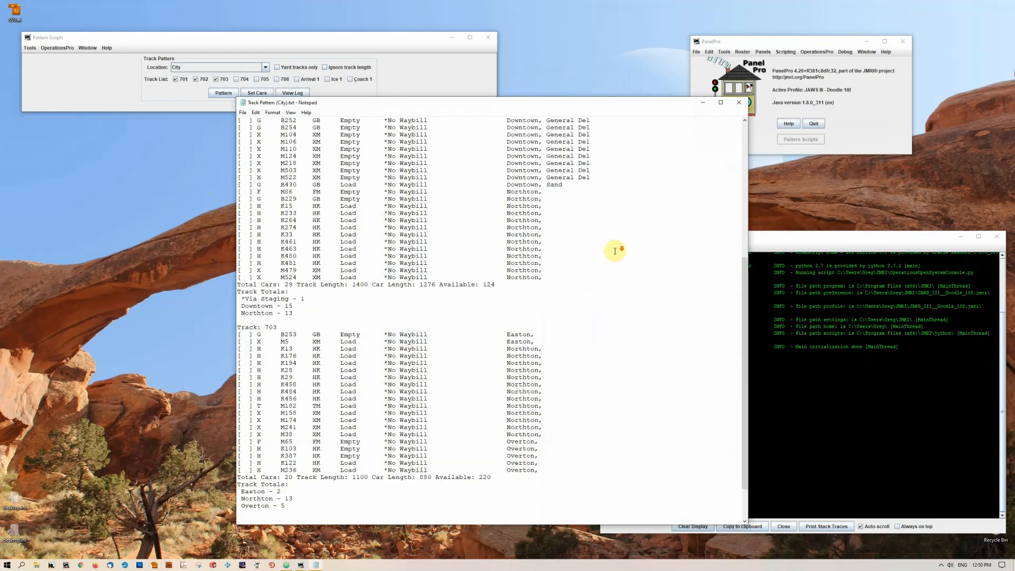
{"action": "scroll", "coordinate": [613, 251], "scroll_direction": "up", "scroll_amount": 10}
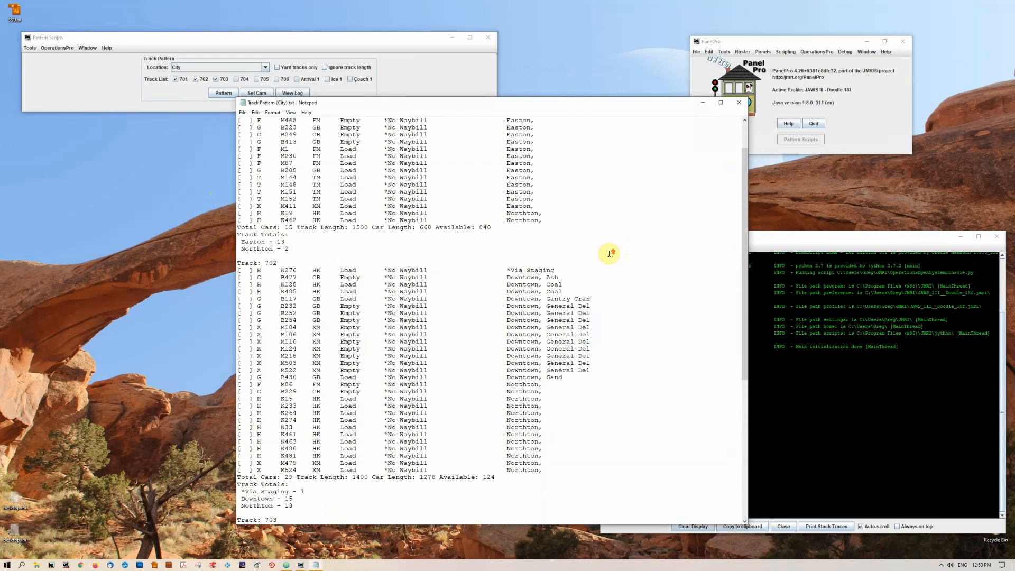
{"action": "scroll", "coordinate": [609, 253], "scroll_direction": "up", "scroll_amount": 2}
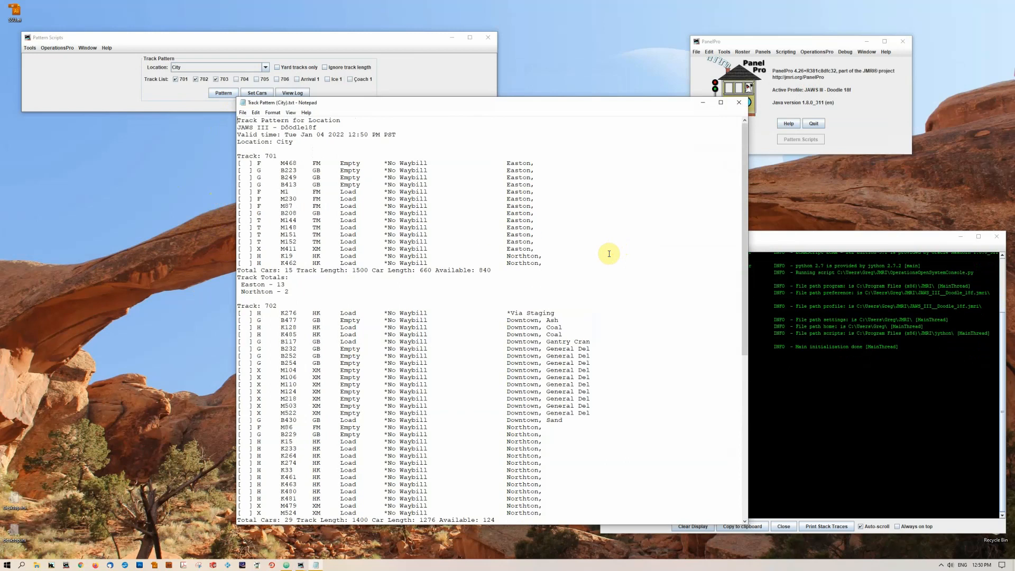
{"action": "left_click", "coordinate": [739, 103]}
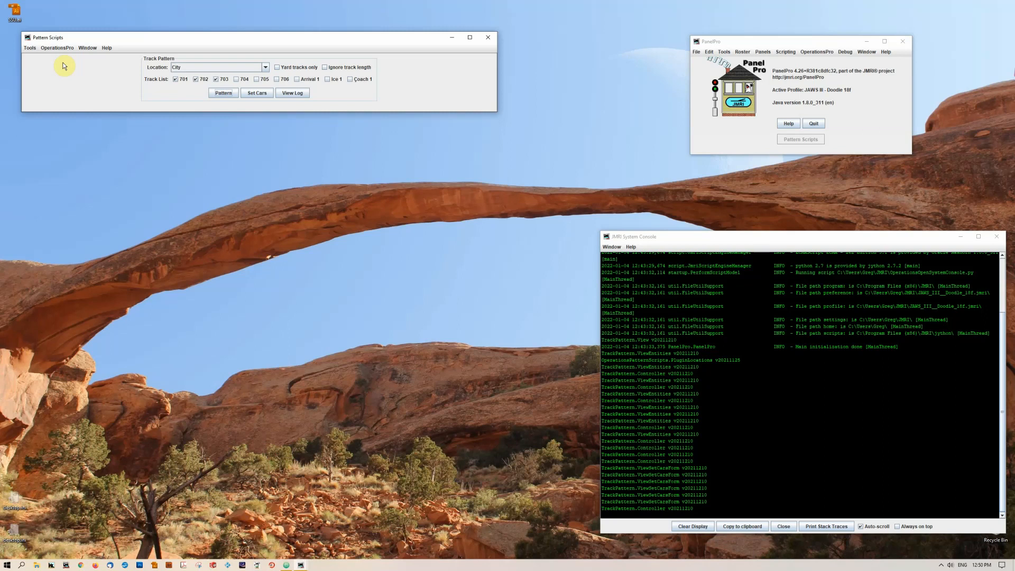
- Set the build report detail level to Minimal, save it, and view the Pattern Scripts log
{"action": "left_click", "coordinate": [30, 49]}
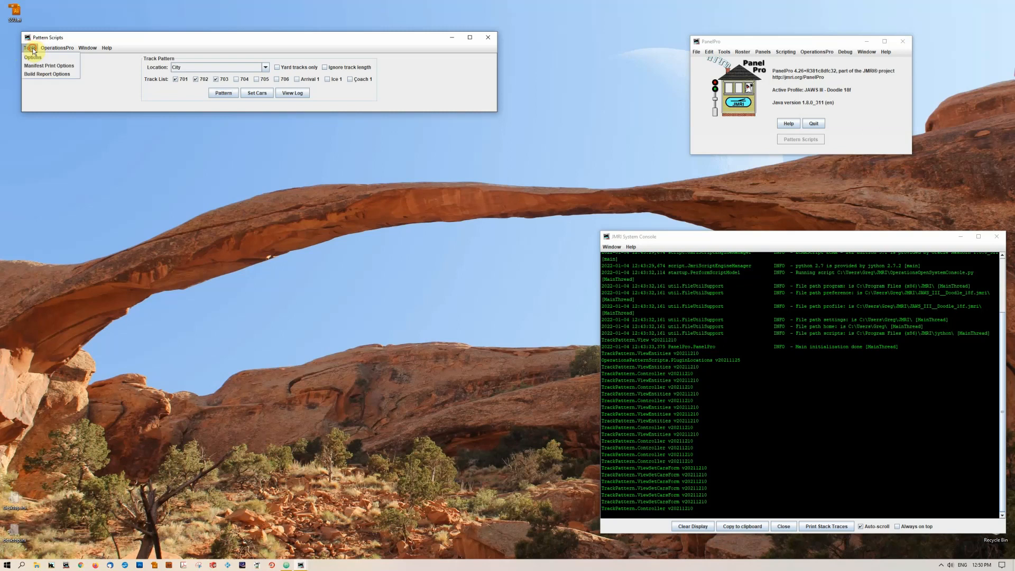
{"action": "left_click", "coordinate": [33, 74]}
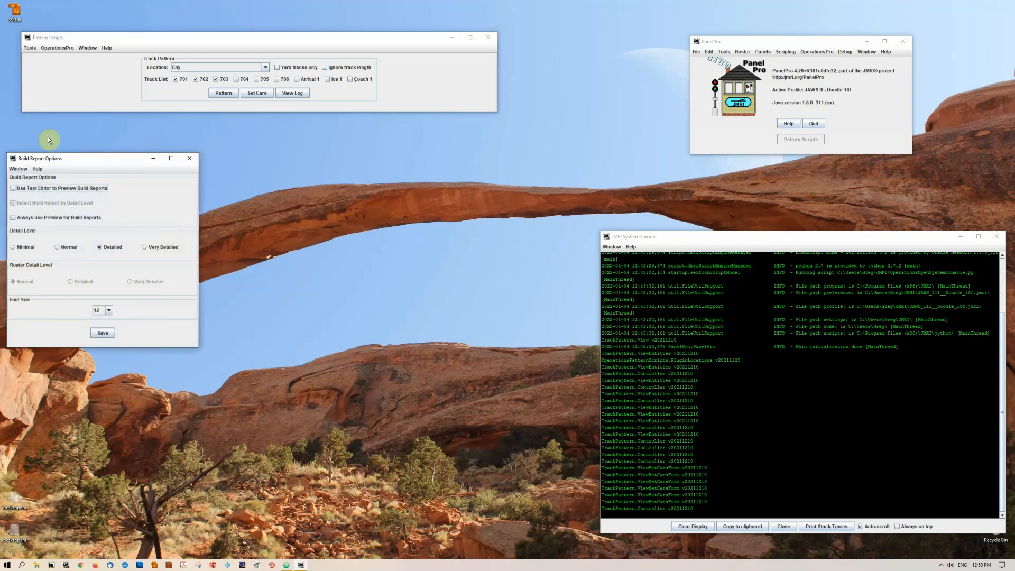
{"action": "left_click", "coordinate": [23, 248]}
{"action": "left_click", "coordinate": [103, 333]}
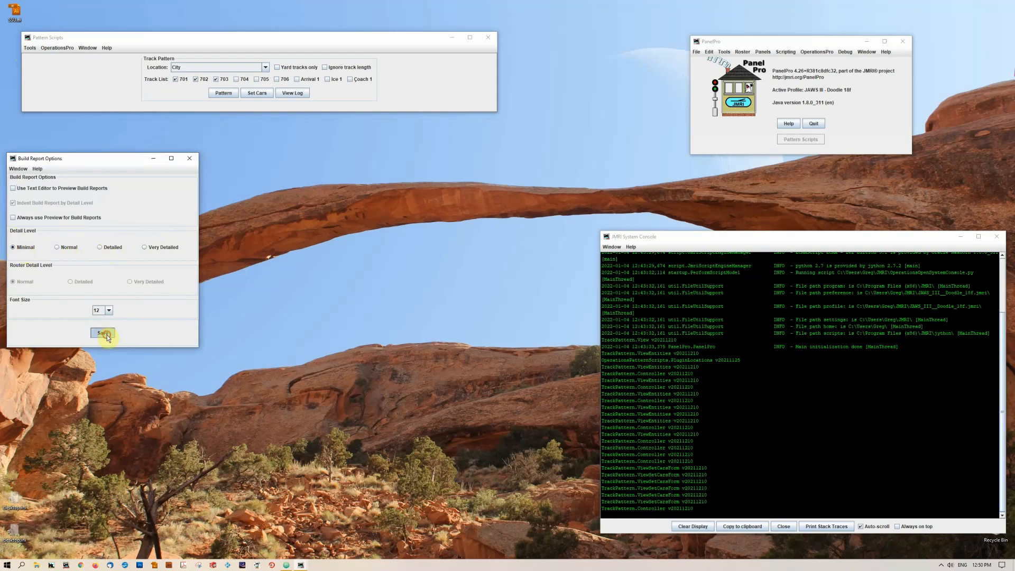
{"action": "left_click", "coordinate": [298, 94]}
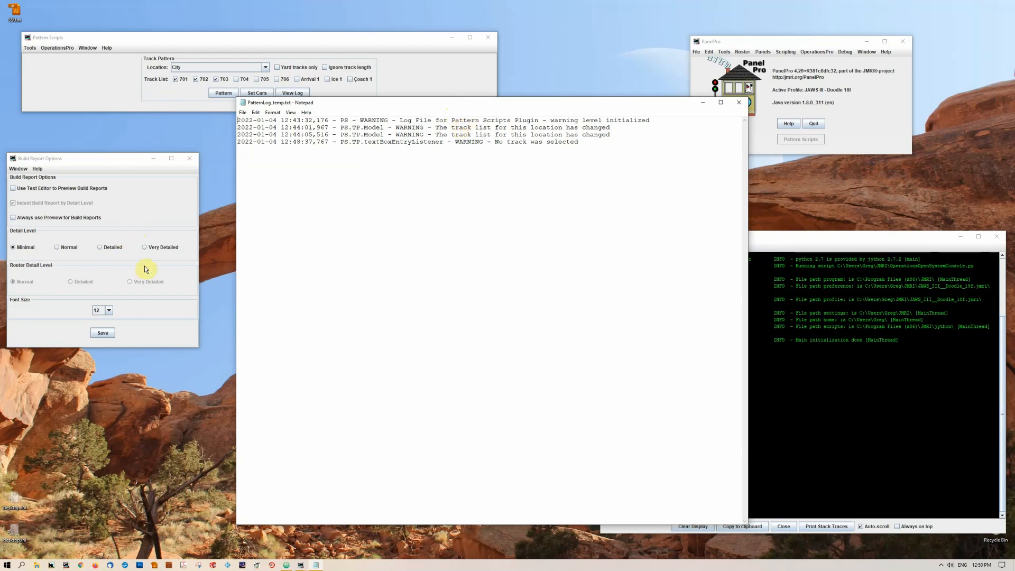
- Change the build report detail level to Normal, save it, and view the log again
{"action": "left_click", "coordinate": [65, 248]}
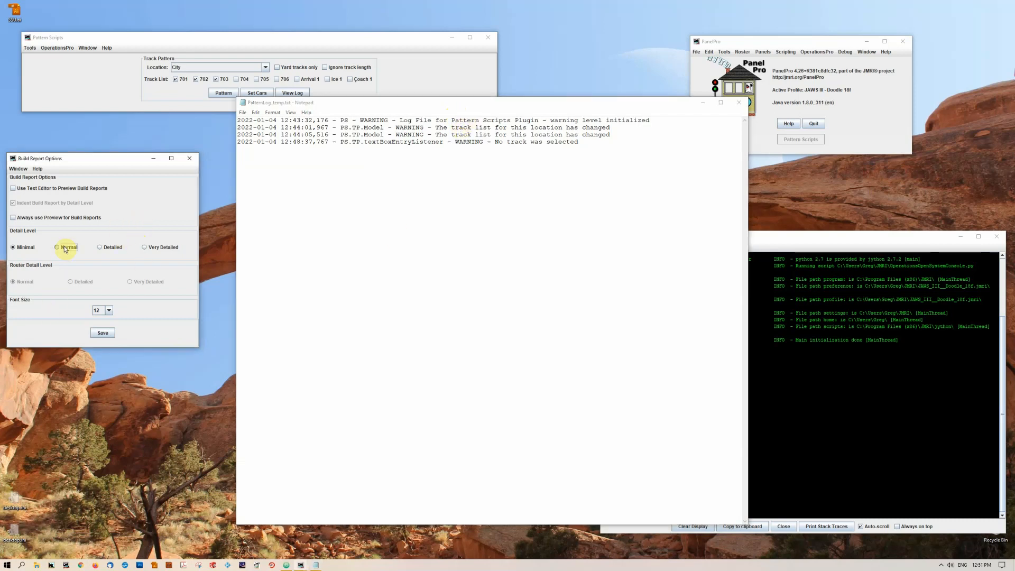
{"action": "left_click", "coordinate": [100, 333]}
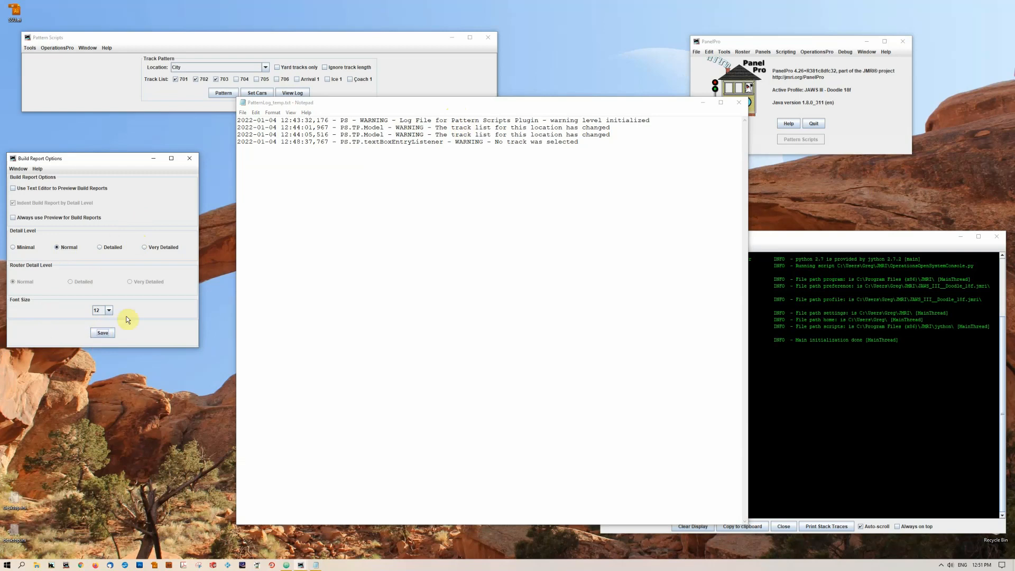
{"action": "left_click", "coordinate": [292, 92]}
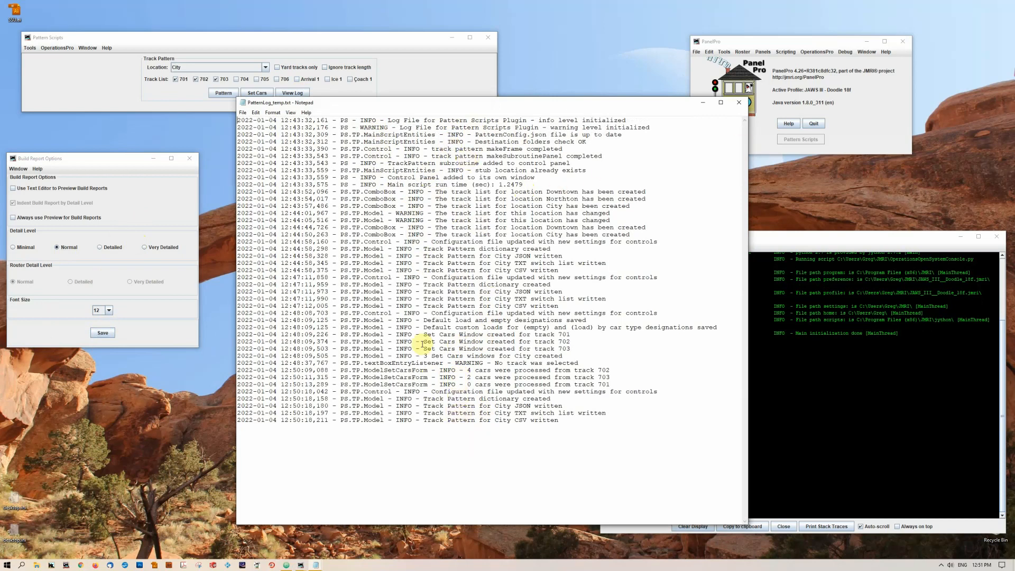
- Return the build report detail level to Detailed, save it, and read through the regenerated log
{"action": "left_click", "coordinate": [113, 247]}
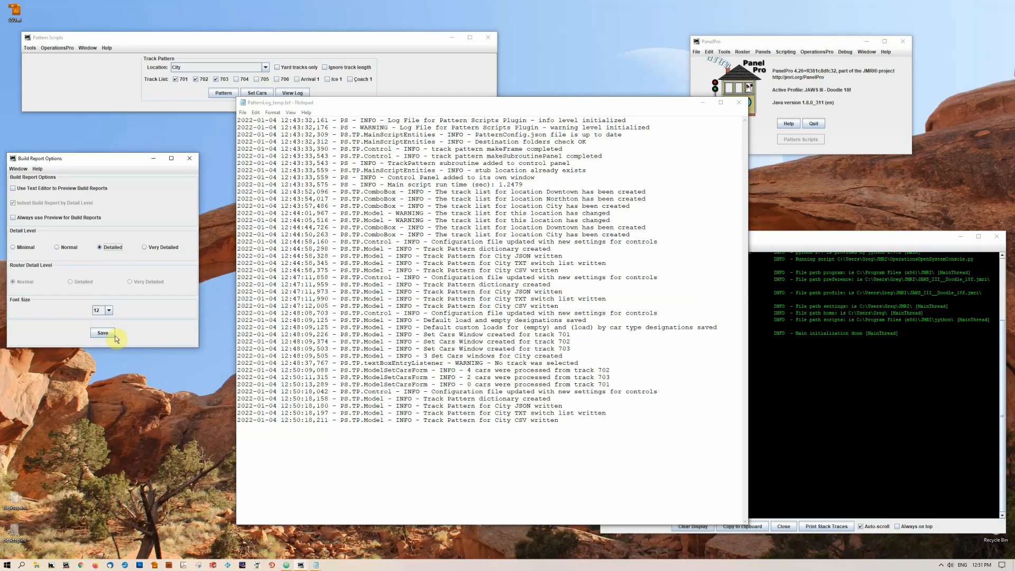
{"action": "left_click", "coordinate": [99, 332]}
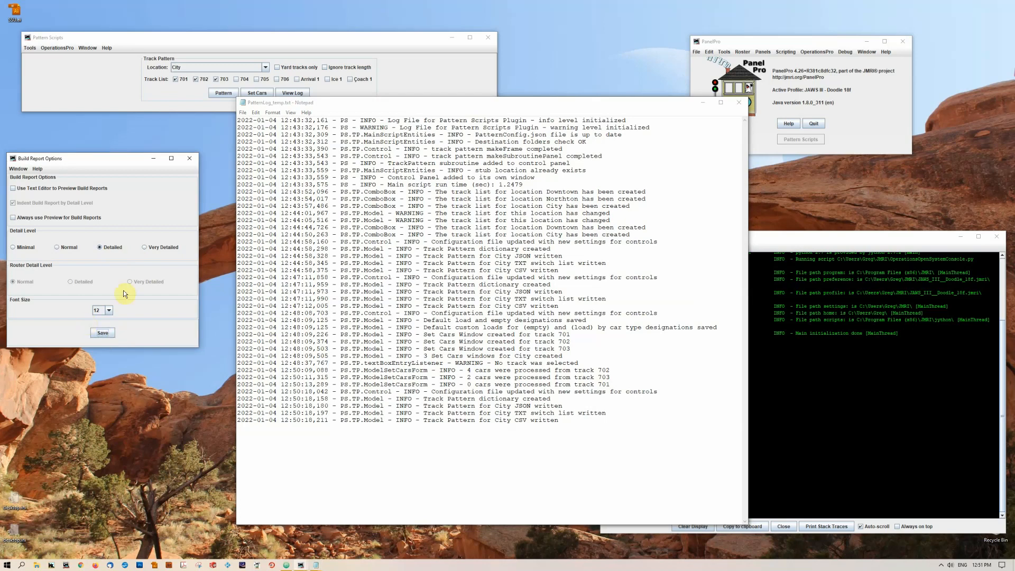
{"action": "left_click", "coordinate": [297, 93]}
{"action": "scroll", "coordinate": [662, 235], "scroll_direction": "down", "scroll_amount": 6}
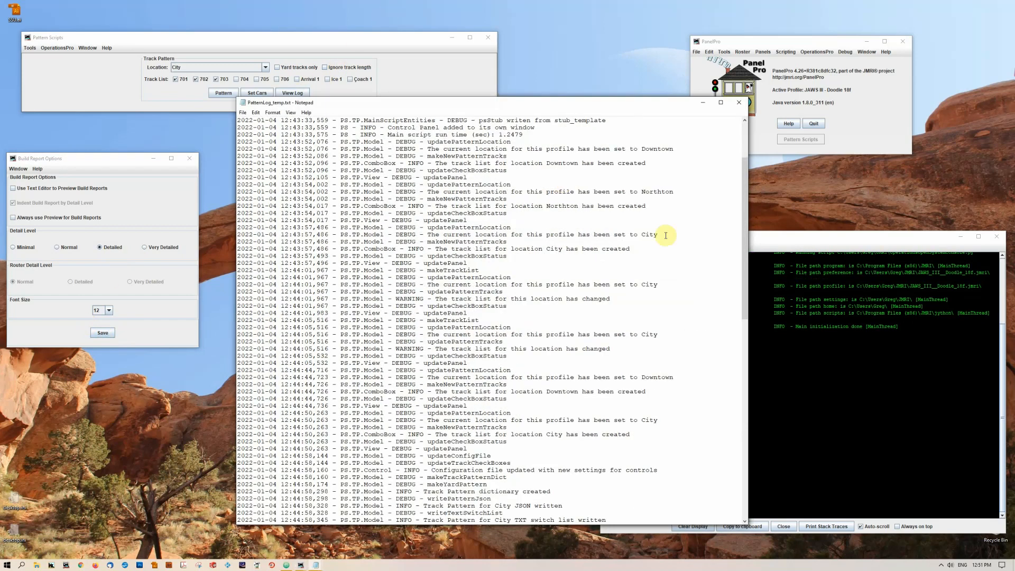
{"action": "scroll", "coordinate": [663, 235], "scroll_direction": "down", "scroll_amount": 15}
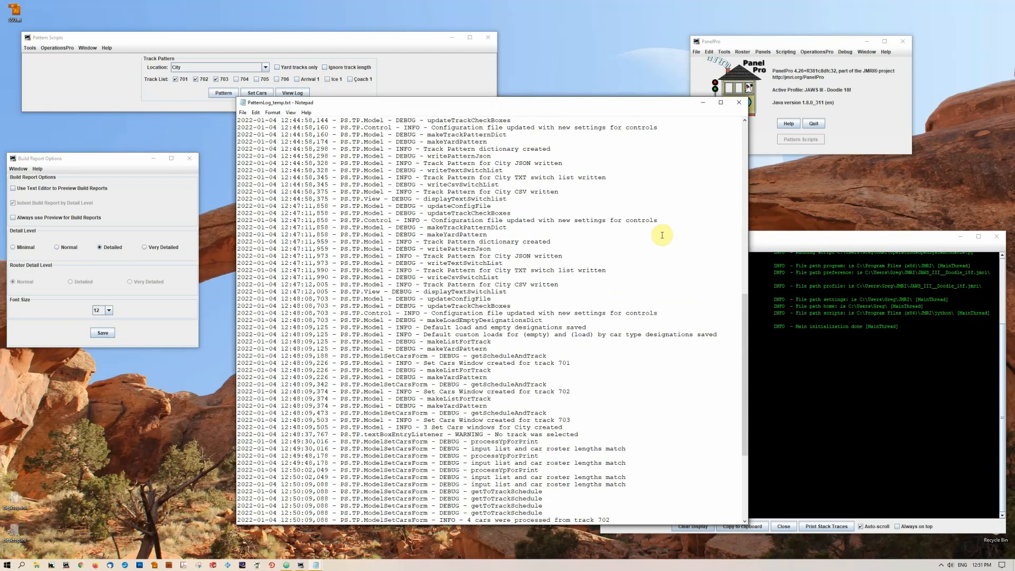
{"action": "scroll", "coordinate": [662, 234], "scroll_direction": "down", "scroll_amount": 7}
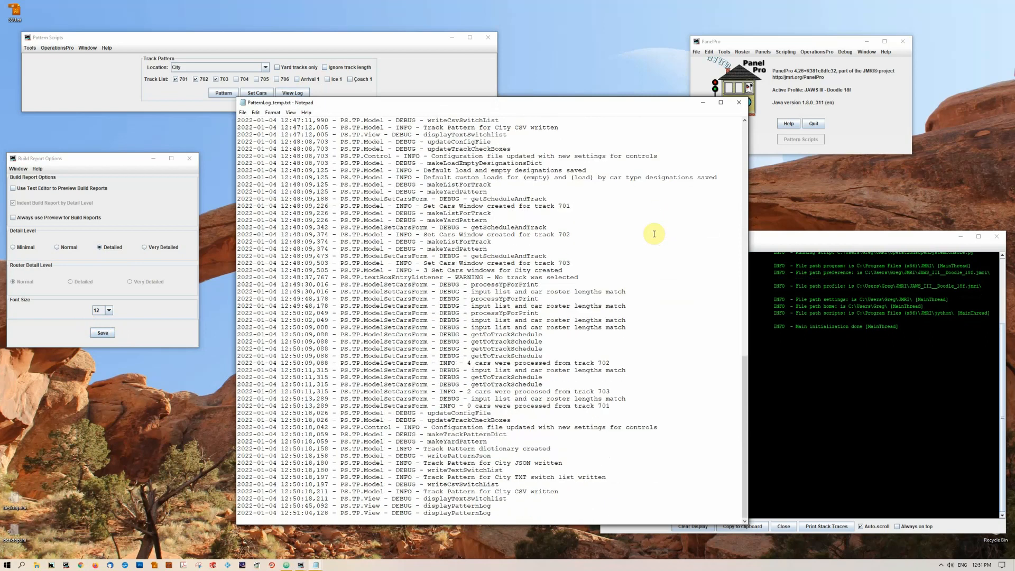
{"action": "scroll", "coordinate": [654, 233], "scroll_direction": "up", "scroll_amount": 20}
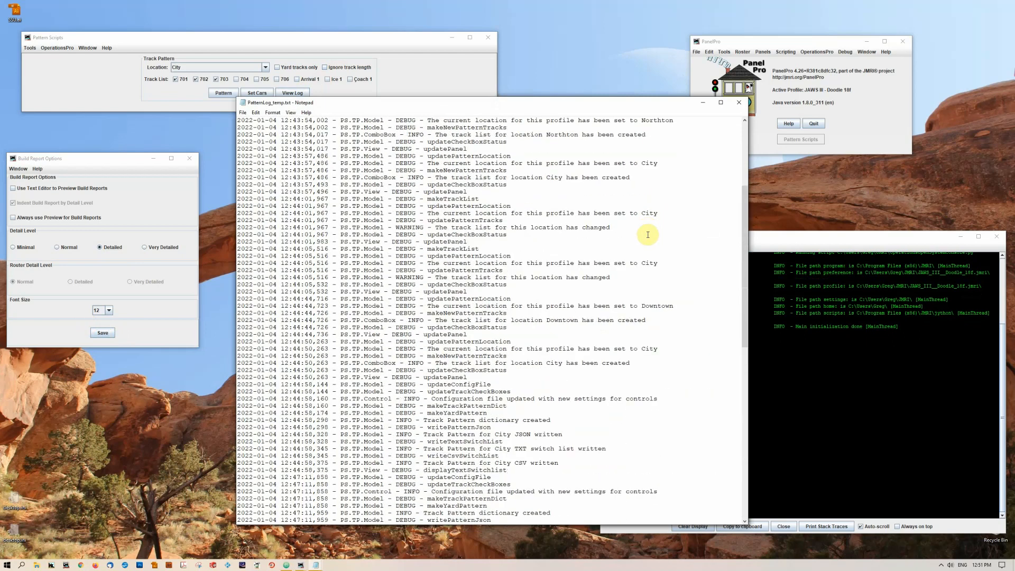
{"action": "scroll", "coordinate": [647, 235], "scroll_direction": "up", "scroll_amount": 3}
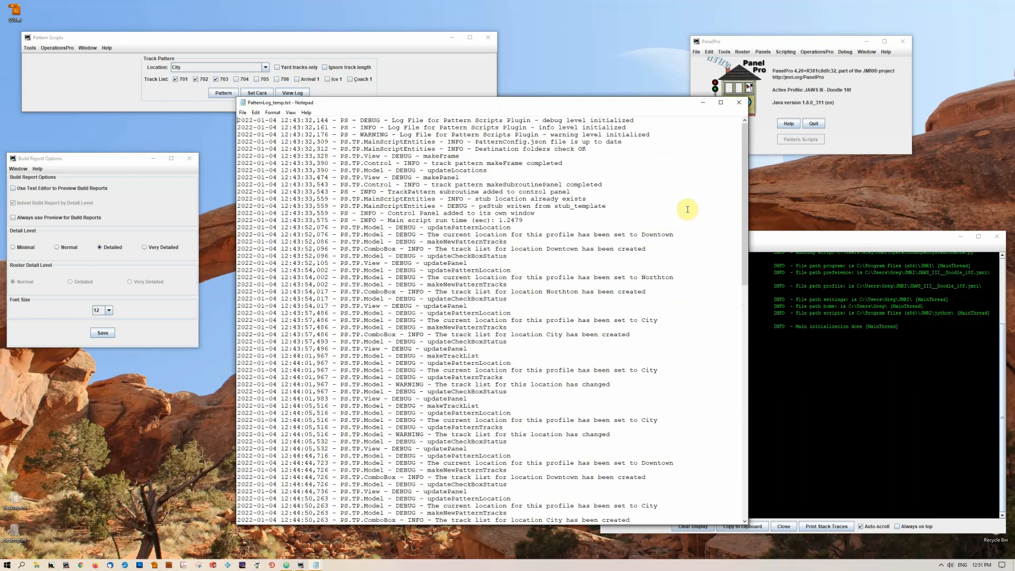